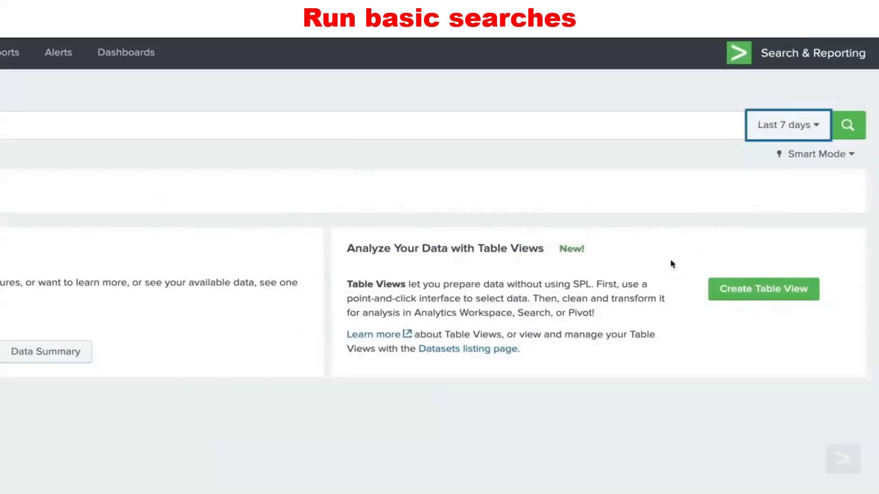
Search for "failed" over the last 7 days and view the Patterns and Visualization results
{"action": "left_click", "coordinate": [848, 134]}
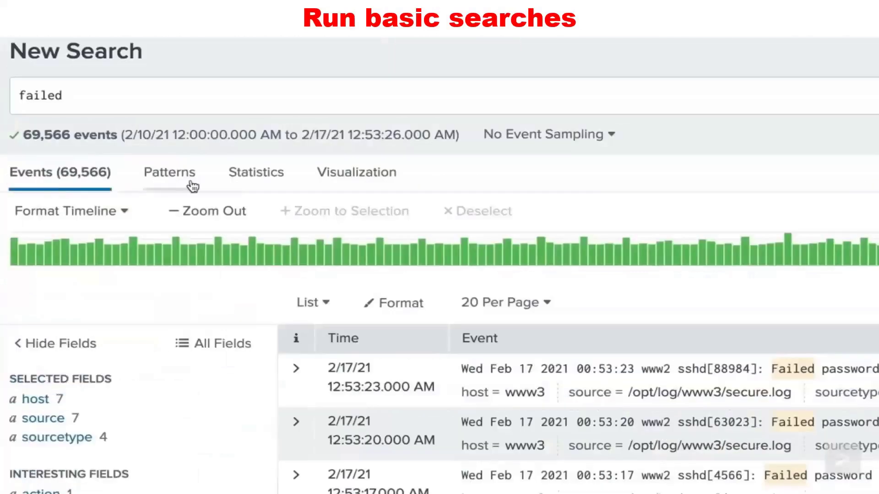
{"action": "left_click", "coordinate": [193, 186]}
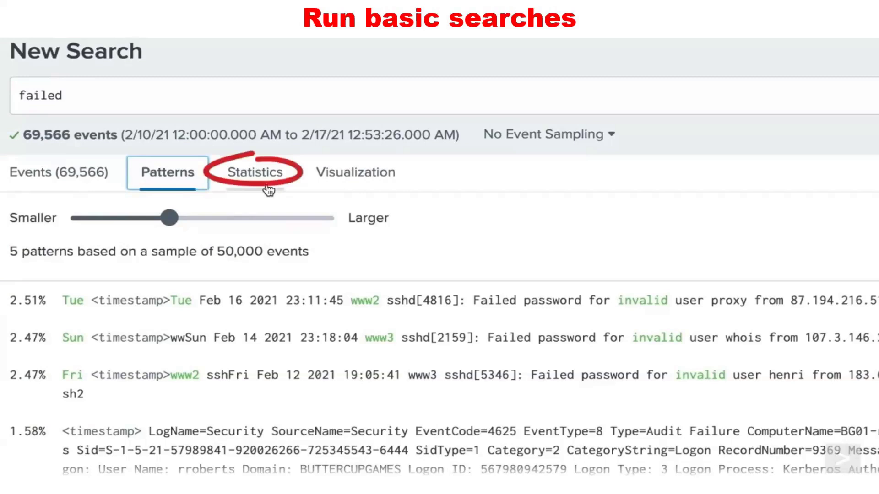
{"action": "left_click", "coordinate": [361, 191]}
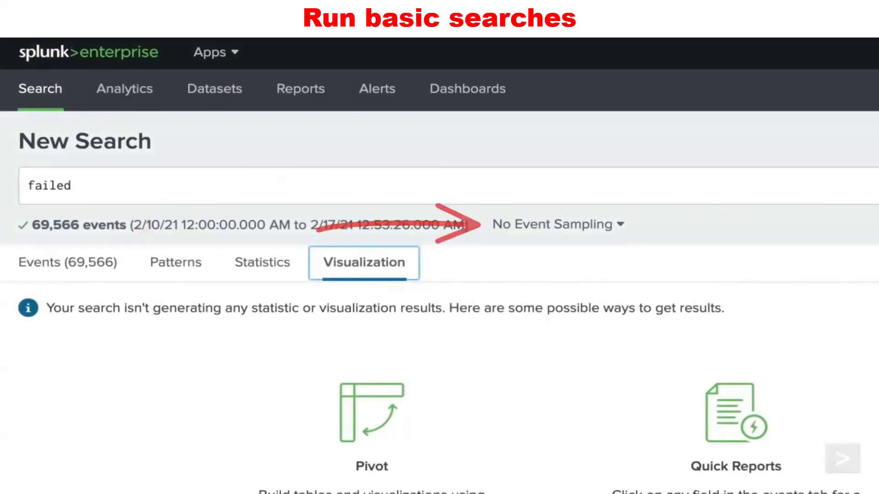
Look over the search job's management options and its shareable link
{"action": "left_click", "coordinate": [524, 235]}
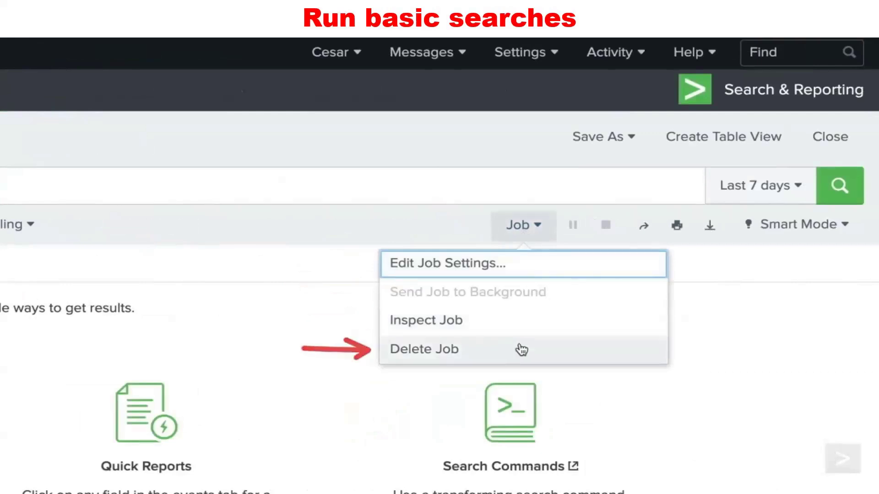
{"action": "left_click", "coordinate": [578, 240]}
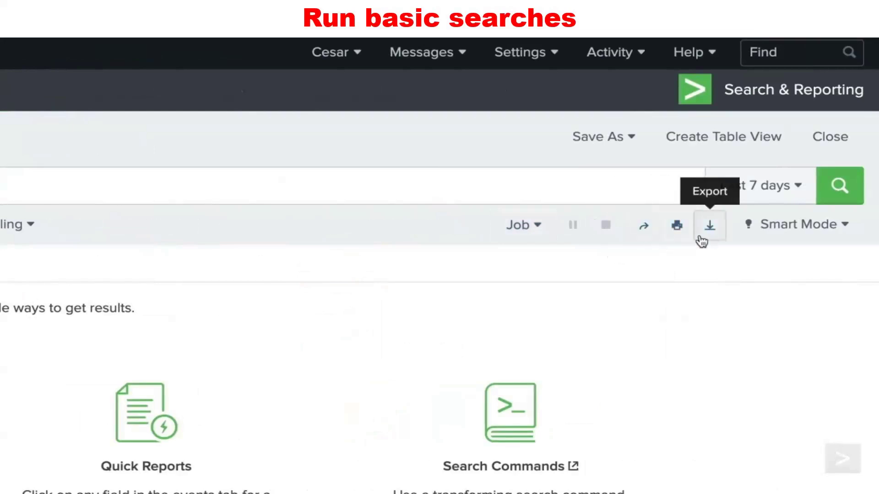
{"action": "left_click", "coordinate": [645, 226]}
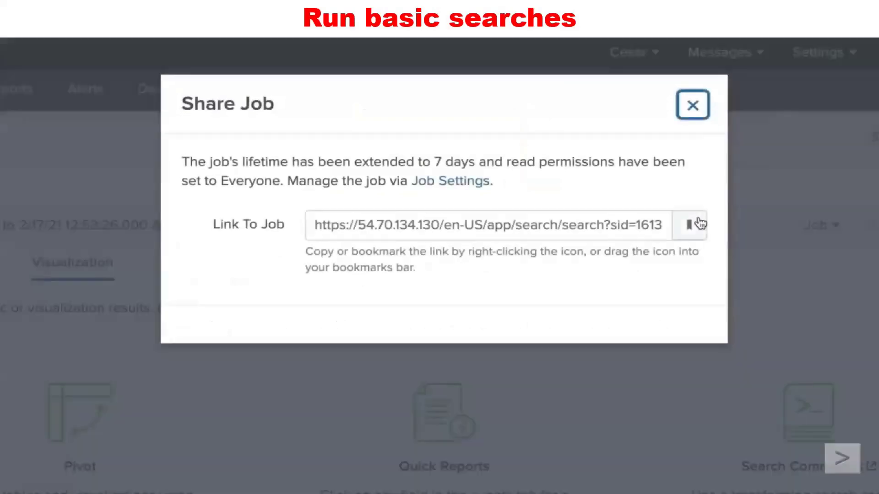
{"action": "left_click", "coordinate": [692, 106]}
Review the file formats offered for exporting the results and the available search modes, leaving both unchanged
{"action": "left_click", "coordinate": [711, 226]}
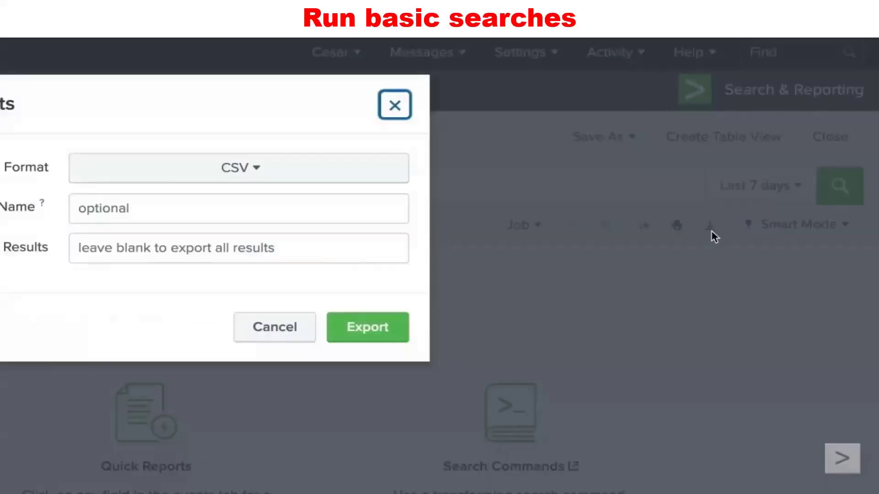
{"action": "left_click", "coordinate": [311, 180]}
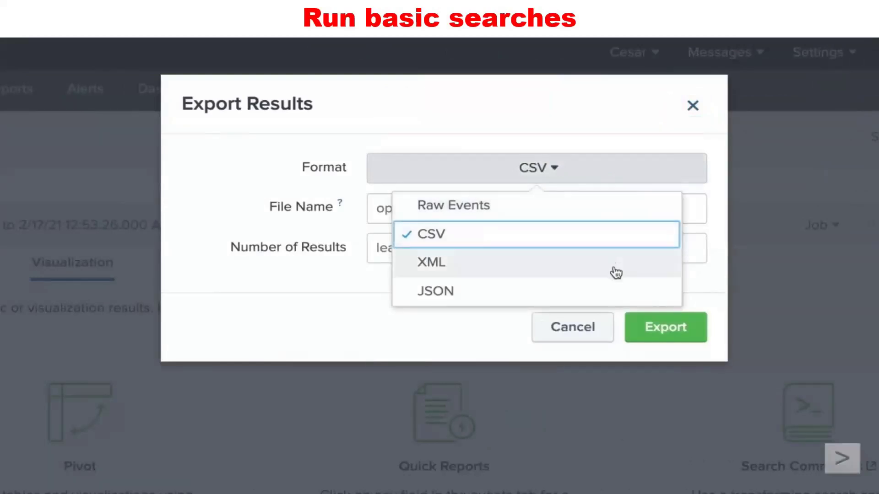
{"action": "left_click", "coordinate": [589, 331]}
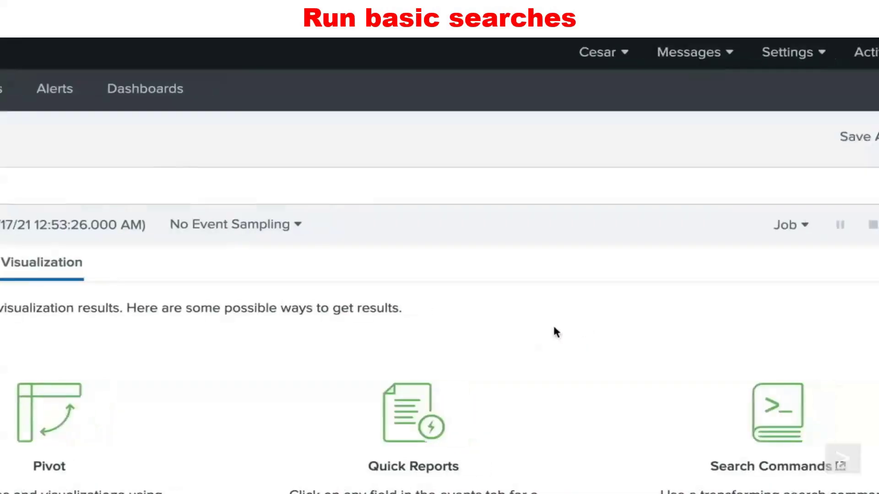
{"action": "left_click", "coordinate": [784, 225]}
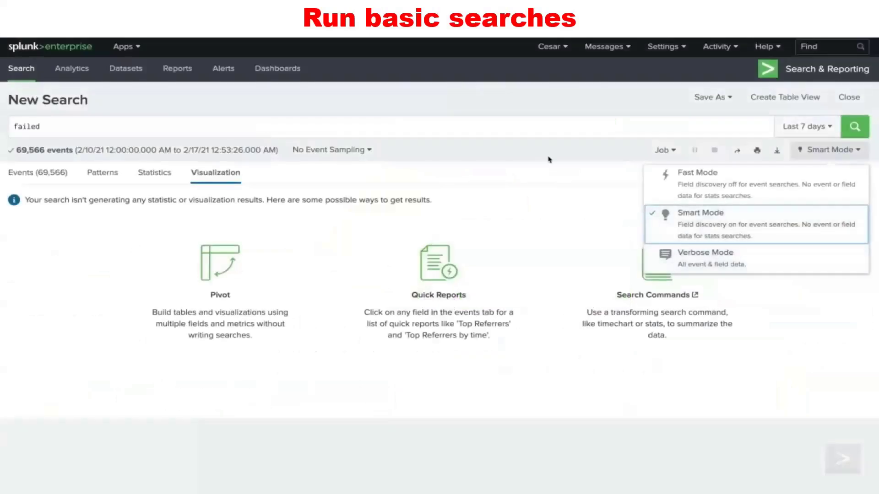
{"action": "left_click", "coordinate": [549, 160]}
Show the matching events and narrow them on the timeline to 8 PM on February 11, 2021
{"action": "left_click", "coordinate": [50, 176]}
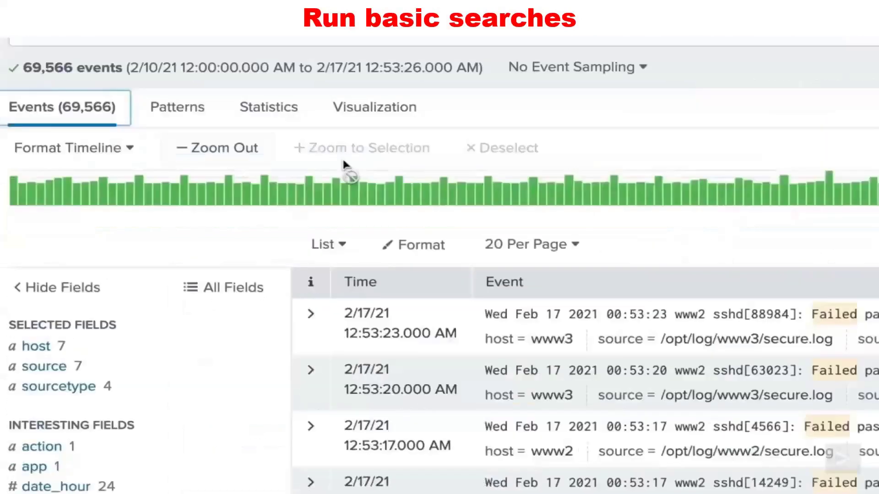
{"action": "mouse_move", "coordinate": [238, 225]}
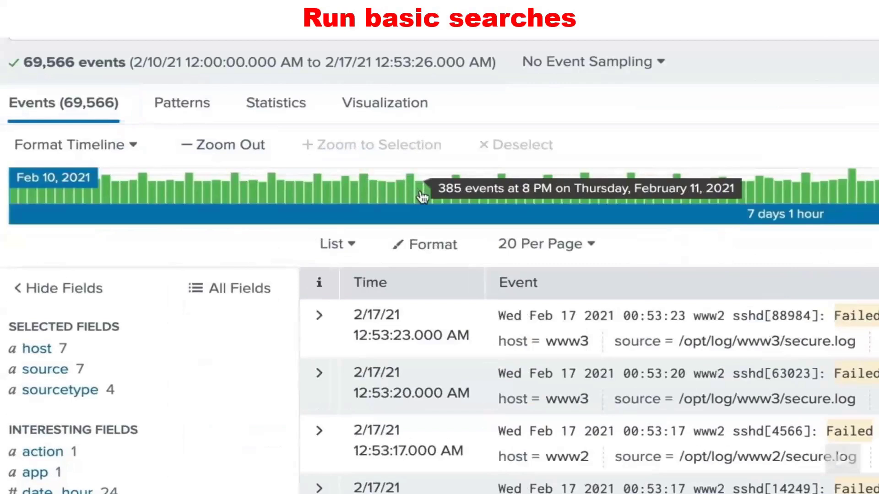
{"action": "left_click", "coordinate": [422, 197]}
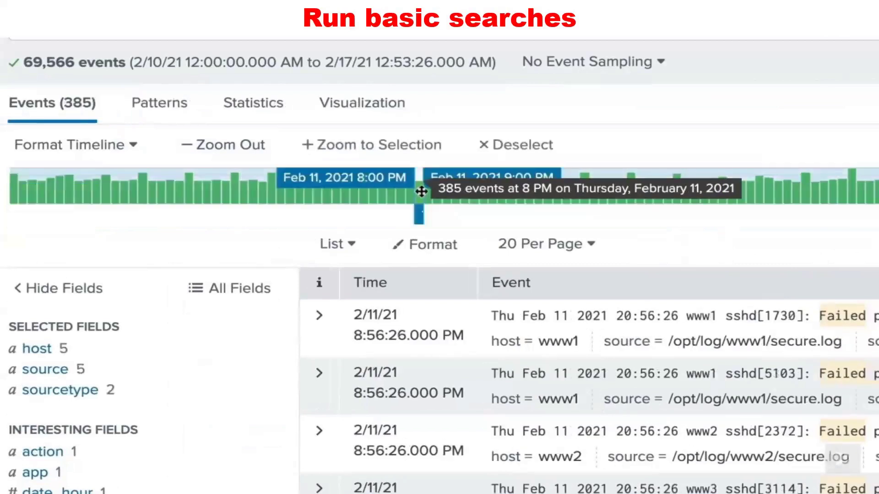
Zoom the timeline to Feb 12, 2021 1:00 AM through Feb 13, 2021 5:00 AM, and zoom back out to February 2021
{"action": "left_click_drag", "start_coordinate": [466, 176], "coordinate": [591, 157]}
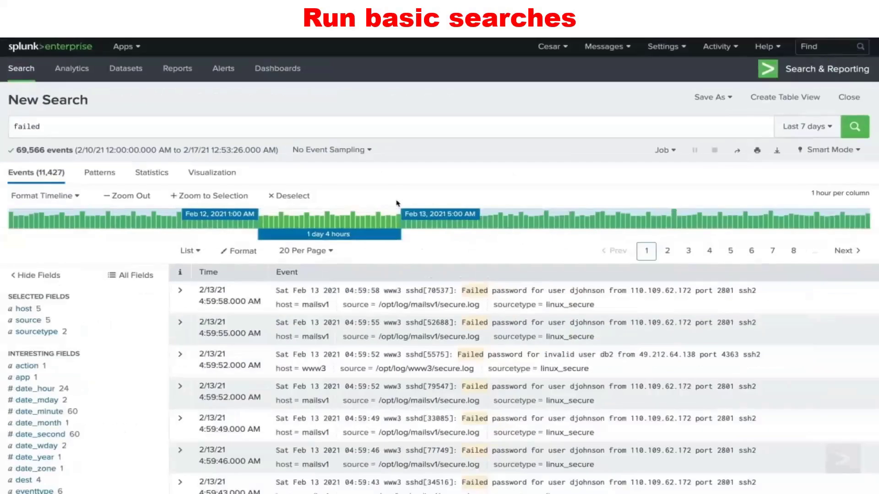
{"action": "left_click", "coordinate": [201, 197]}
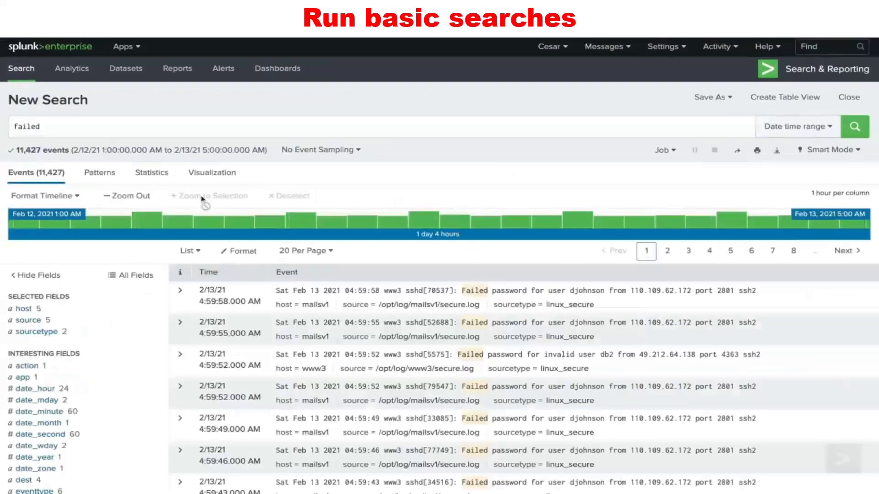
{"action": "left_click", "coordinate": [136, 198]}
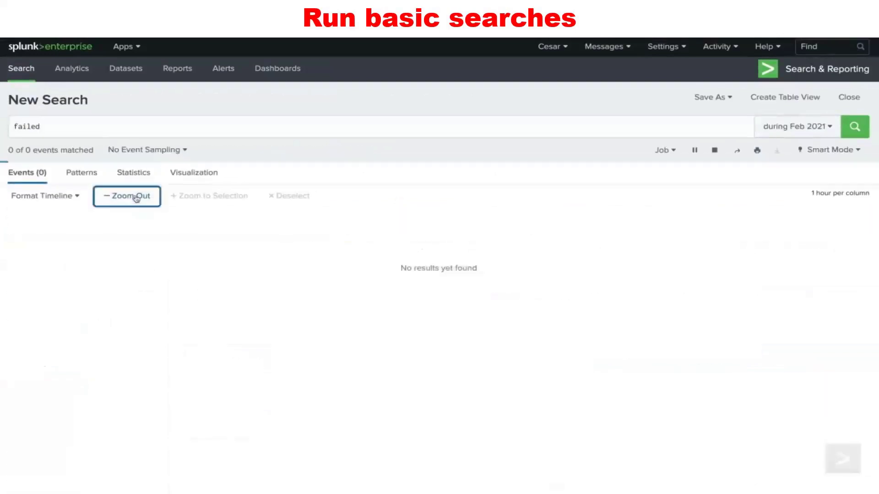
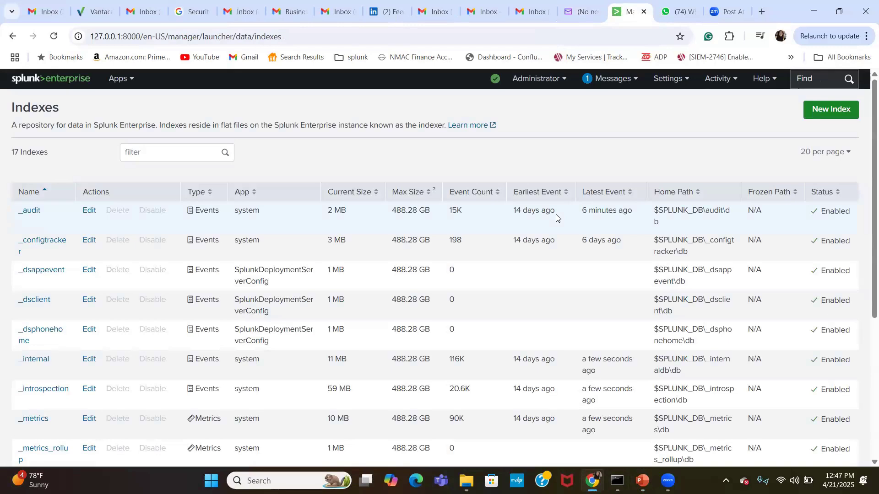
Start adding data by monitoring this Splunk platform instance, with Local Event Logs as the source
{"action": "left_click", "coordinate": [672, 80]}
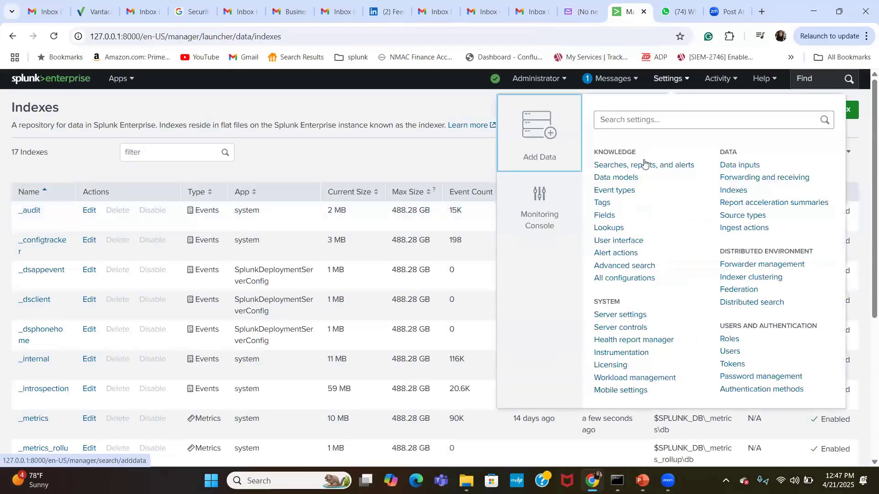
{"action": "left_click", "coordinate": [536, 141]}
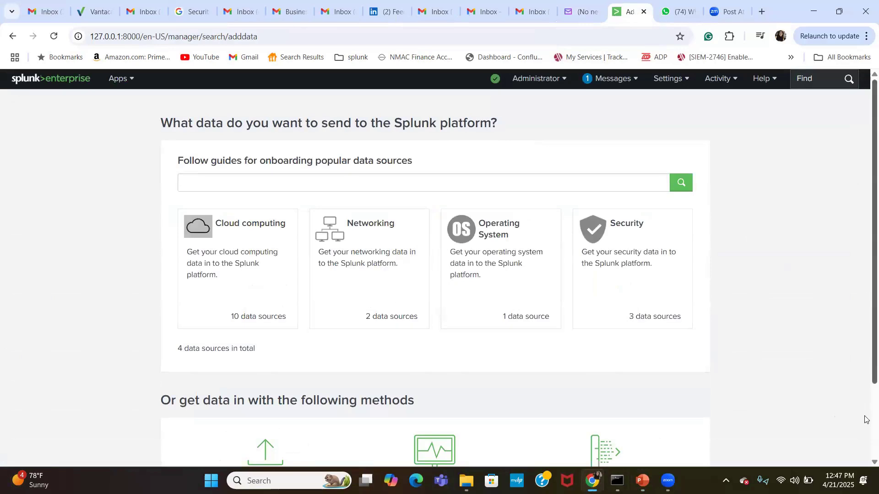
{"action": "scroll", "coordinate": [866, 422], "scroll_direction": "down", "scroll_amount": 1}
{"action": "scroll", "coordinate": [866, 423], "scroll_direction": "down", "scroll_amount": 1}
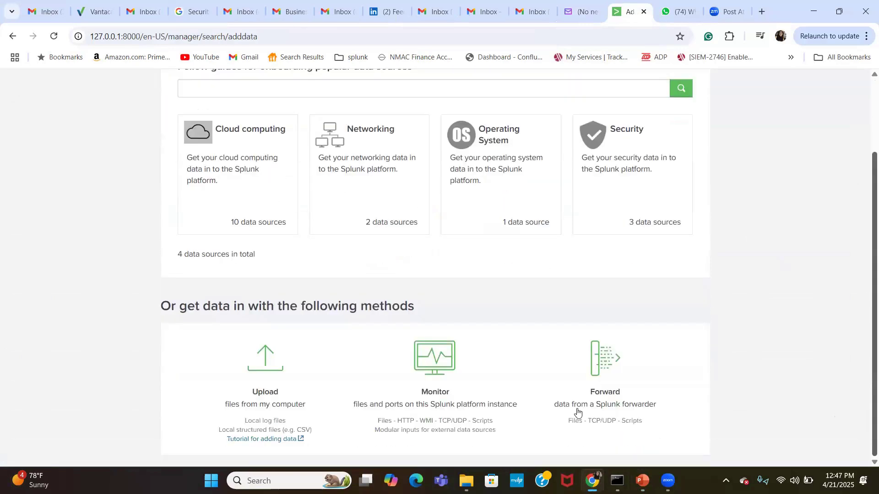
{"action": "left_click", "coordinate": [438, 384]}
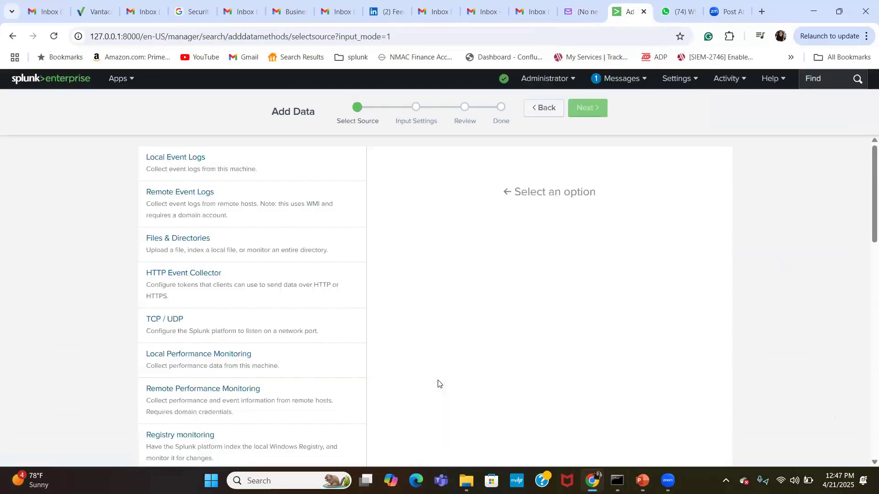
{"action": "left_click", "coordinate": [193, 158]}
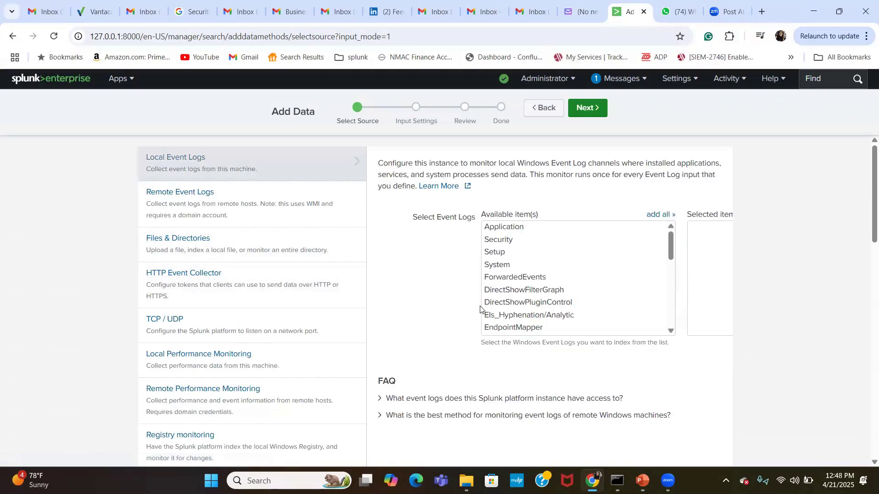
Select the ForwardedEvents, Setup, Security and EndpointMapper event logs for indexing
{"action": "left_click", "coordinate": [504, 246]}
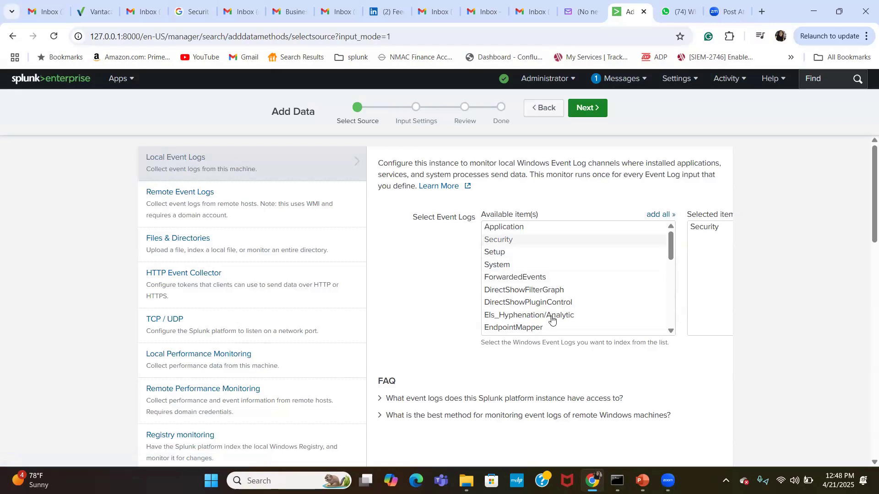
{"action": "left_click", "coordinate": [514, 246]}
{"action": "left_click", "coordinate": [510, 279]}
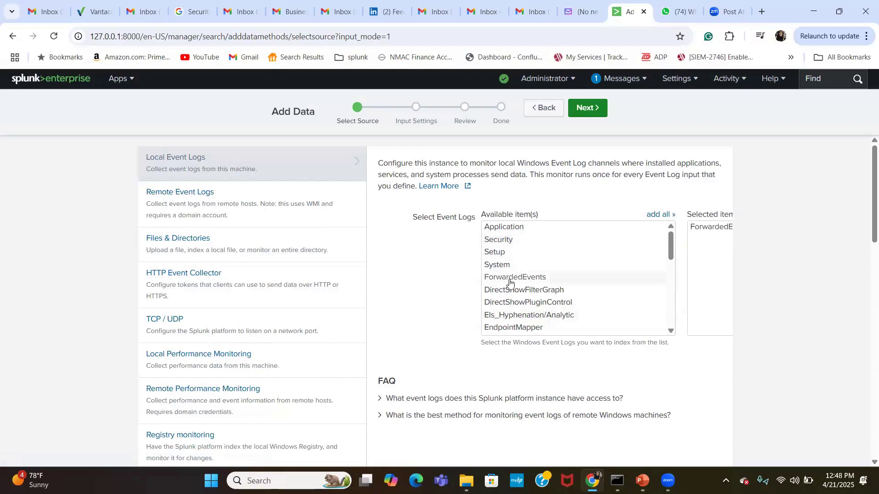
{"action": "left_click", "coordinate": [495, 253]}
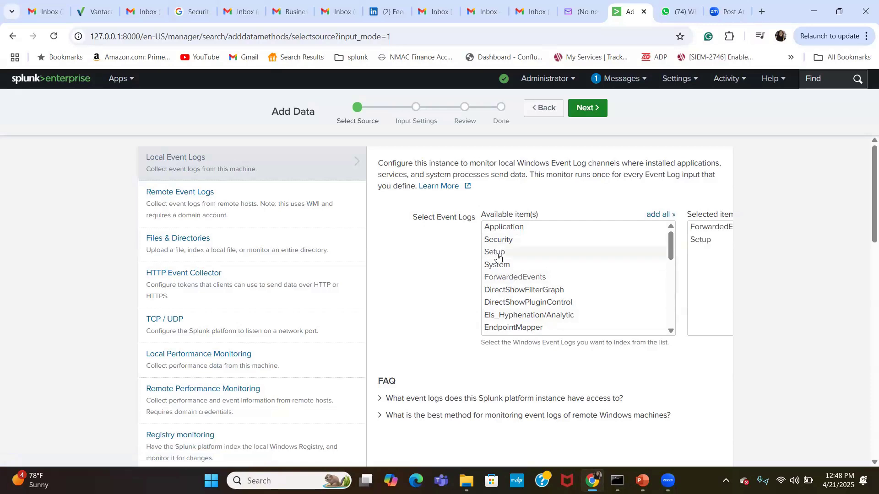
{"action": "left_click", "coordinate": [497, 243]}
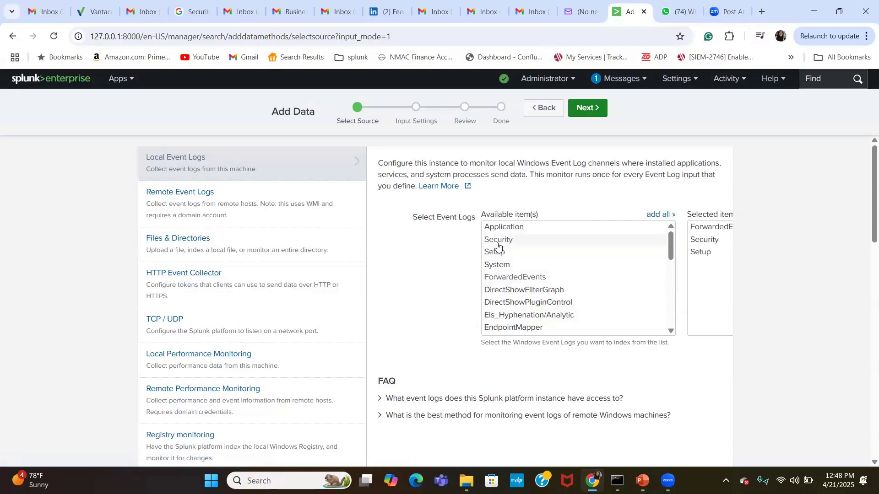
{"action": "left_click", "coordinate": [524, 329]}
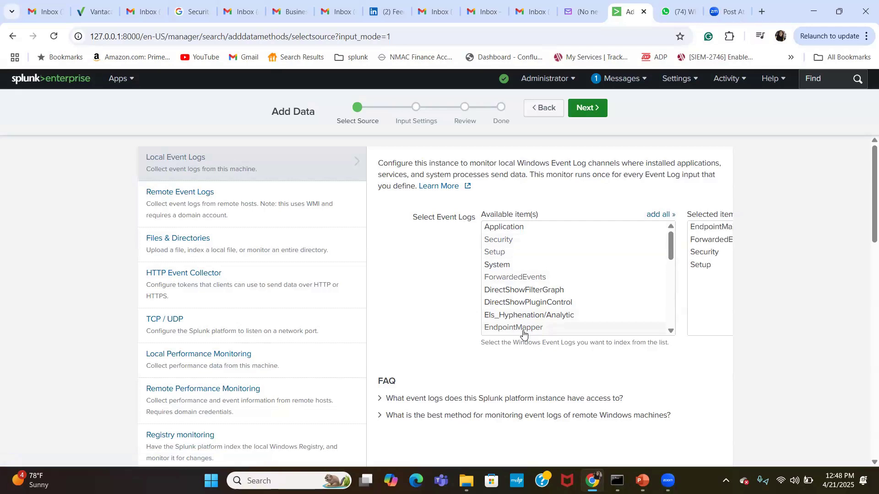
{"action": "left_click", "coordinate": [523, 329]}
{"action": "left_click", "coordinate": [523, 330]}
Add the General Logging, HP Analytics, Application and System event logs to the selected items
{"action": "left_click", "coordinate": [671, 280]}
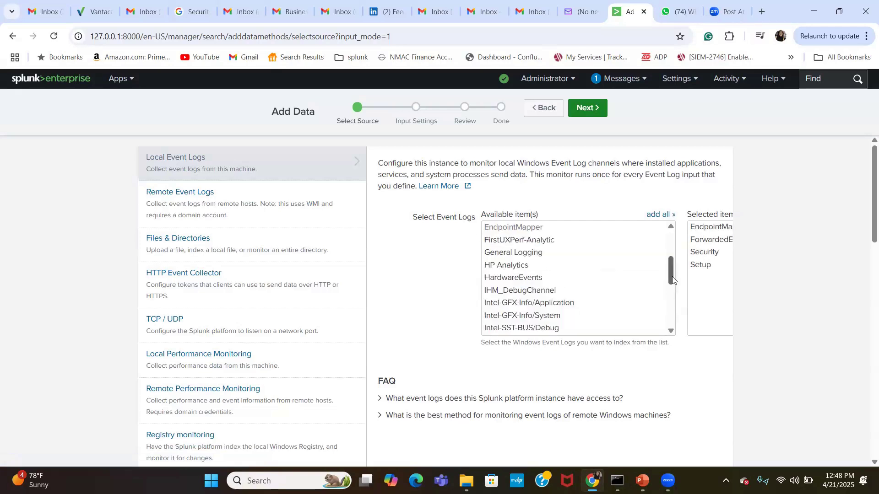
{"action": "left_click", "coordinate": [519, 259]}
{"action": "left_click", "coordinate": [519, 269]}
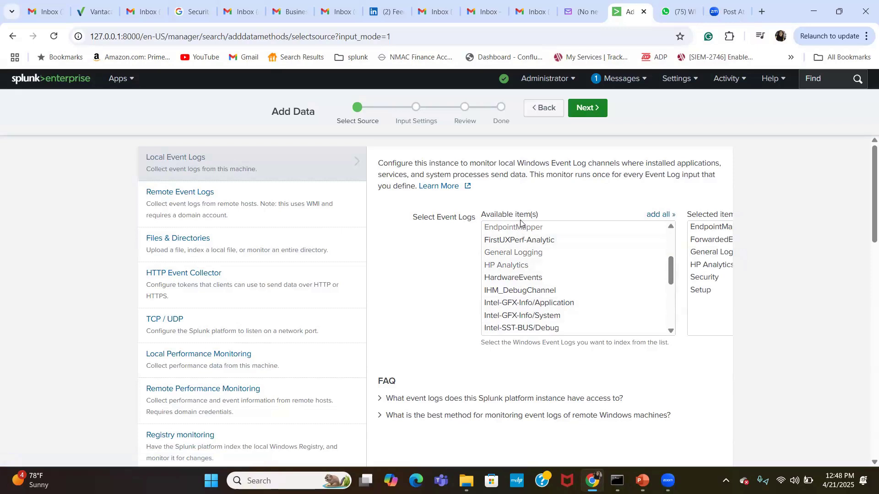
{"action": "scroll", "coordinate": [672, 237], "scroll_direction": "up", "scroll_amount": 3}
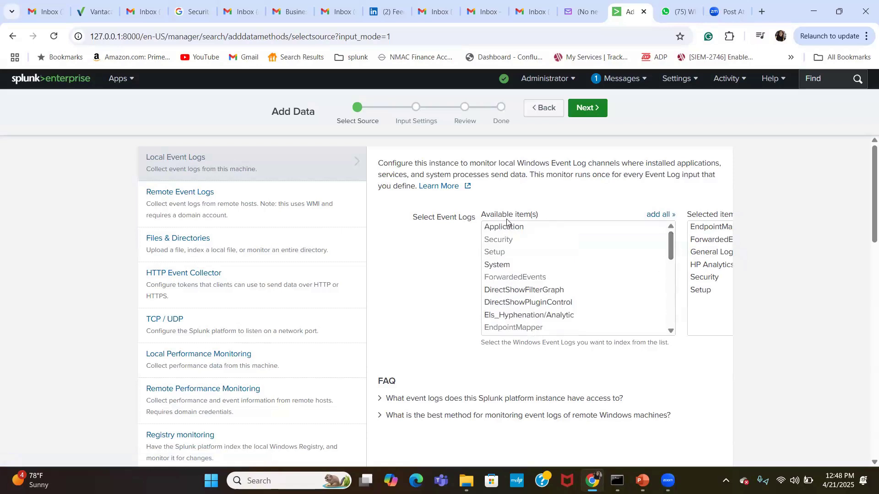
{"action": "left_click", "coordinate": [507, 228]}
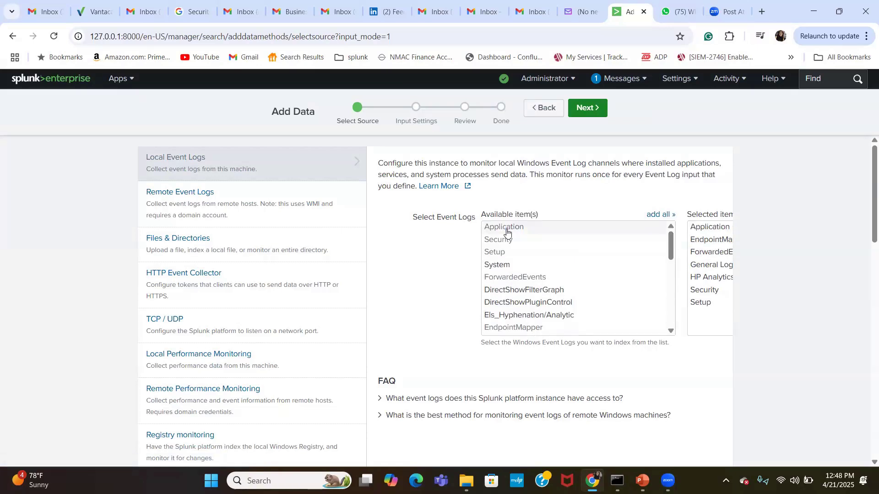
{"action": "left_click", "coordinate": [510, 267]}
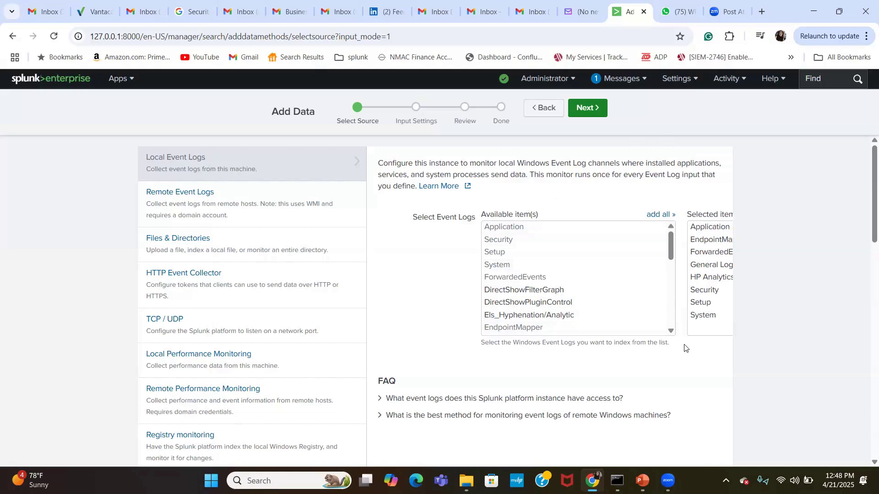
Check the selected event logs against the available source types and continue to the input settings
{"action": "scroll", "coordinate": [864, 371], "scroll_direction": "down", "scroll_amount": 15}
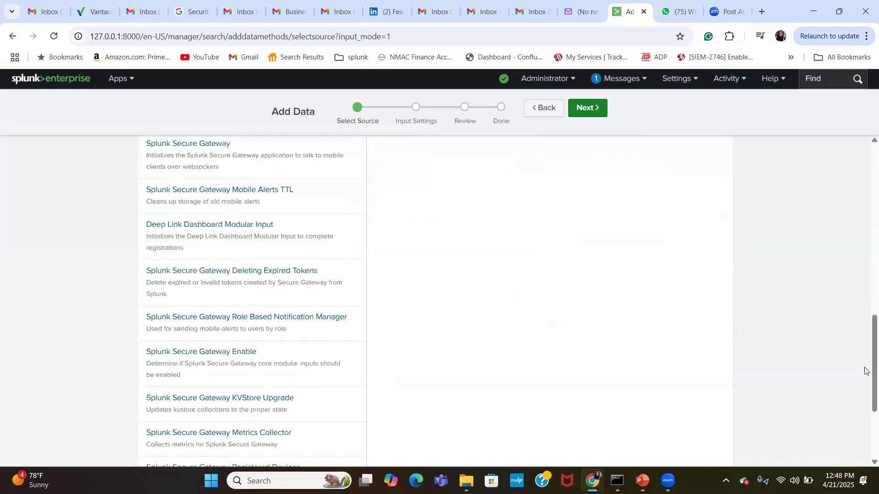
{"action": "scroll", "coordinate": [864, 444], "scroll_direction": "down", "scroll_amount": 3}
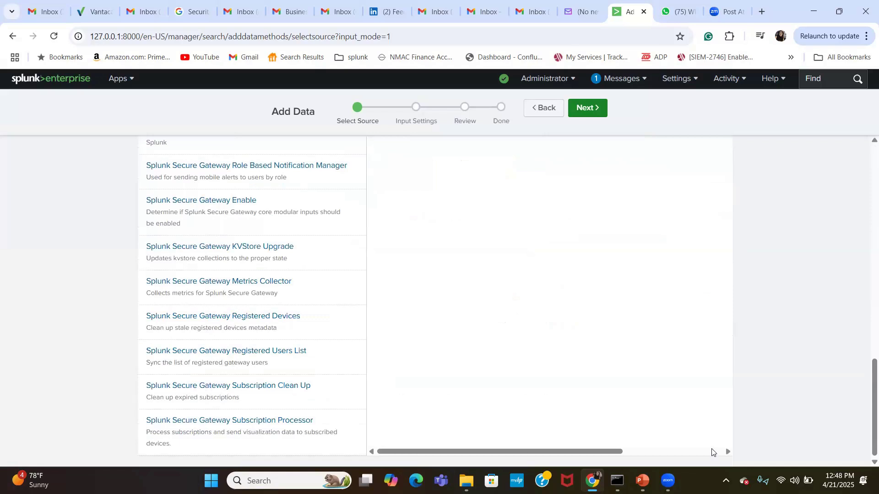
{"action": "scroll", "coordinate": [712, 452], "scroll_direction": "right", "scroll_amount": 3}
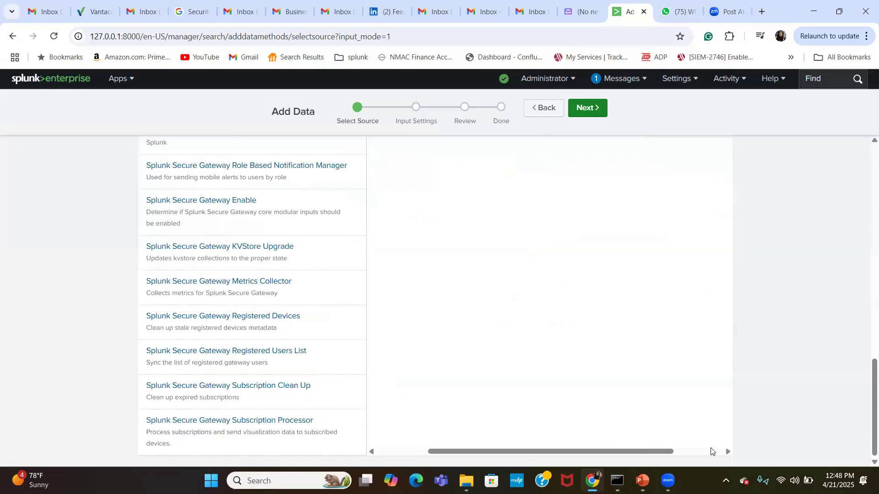
{"action": "scroll", "coordinate": [864, 251], "scroll_direction": "up", "scroll_amount": 10}
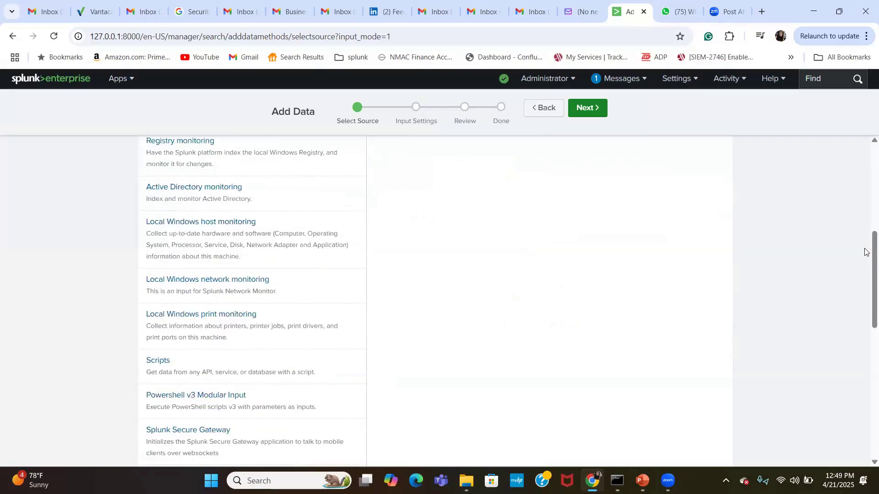
{"action": "scroll", "coordinate": [864, 251], "scroll_direction": "up", "scroll_amount": 3}
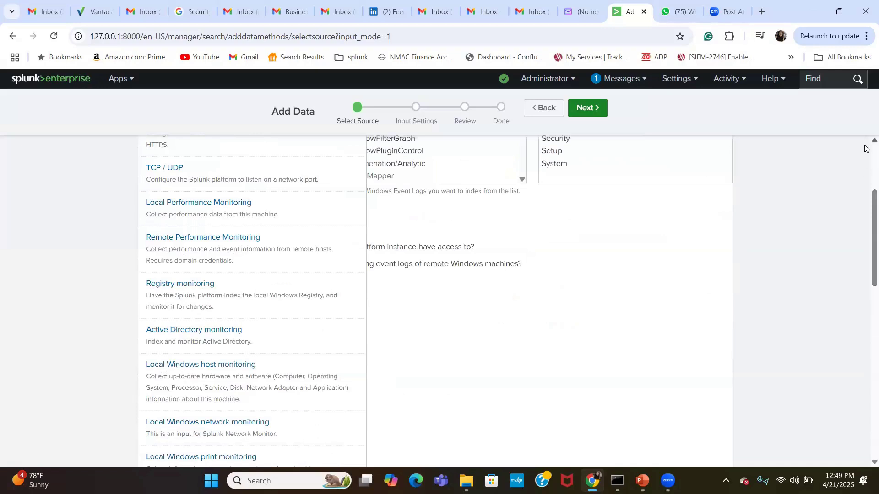
{"action": "scroll", "coordinate": [864, 148], "scroll_direction": "up", "scroll_amount": 2}
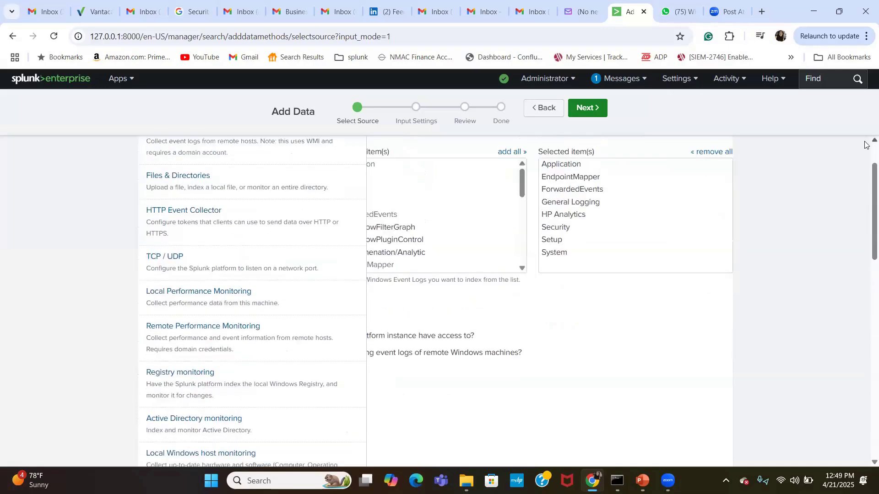
{"action": "scroll", "coordinate": [864, 146], "scroll_direction": "up", "scroll_amount": 1}
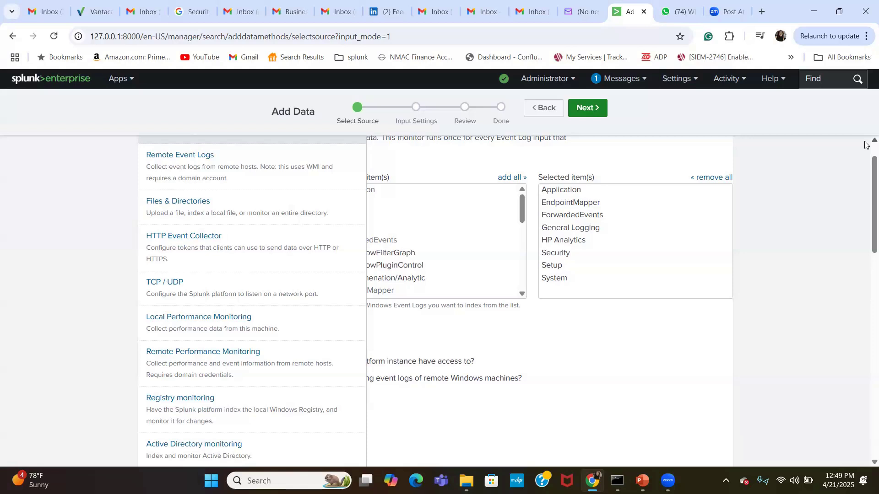
{"action": "key", "text": "Tab"}
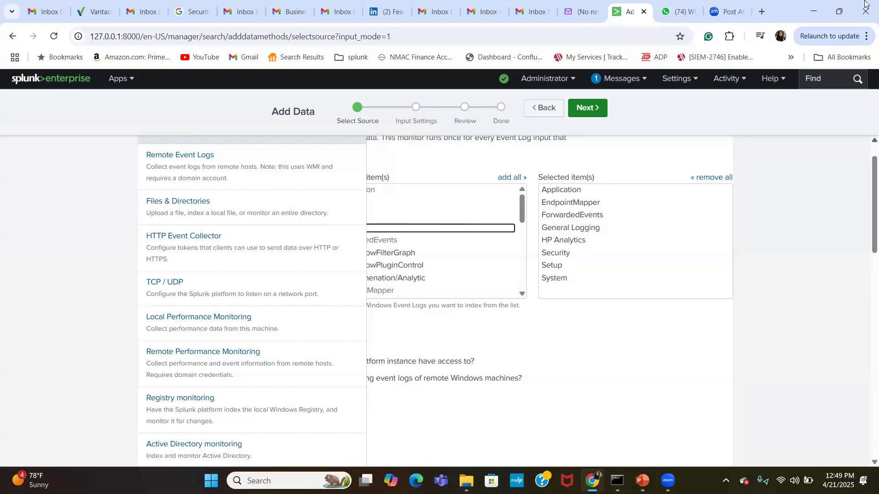
{"action": "left_click", "coordinate": [595, 115]}
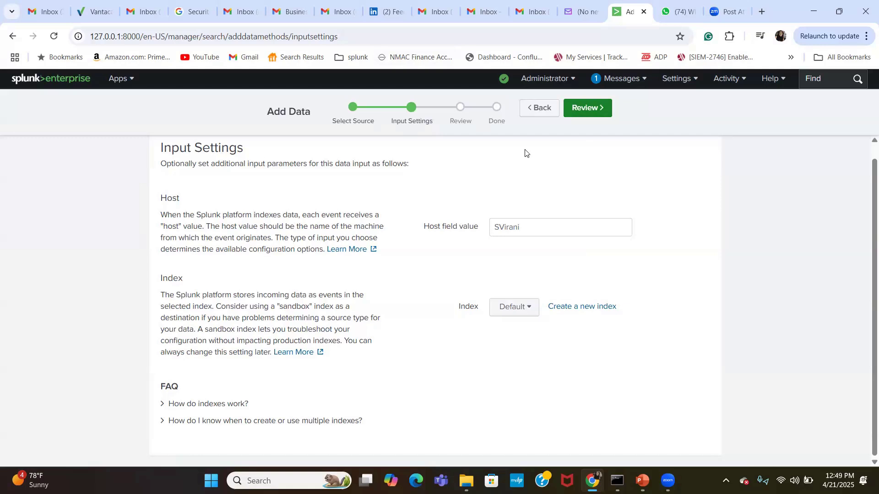
Create a new index named local and assign it to the event log input
{"action": "left_click", "coordinate": [520, 309]}
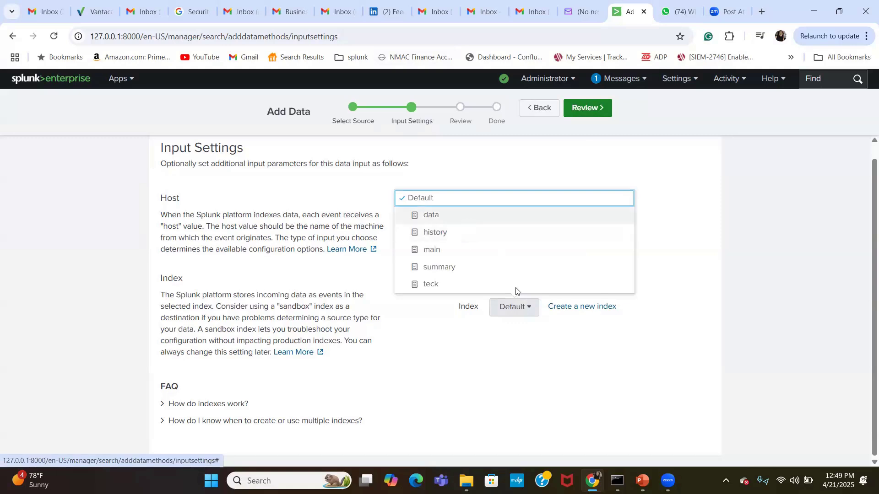
{"action": "left_click", "coordinate": [557, 305]}
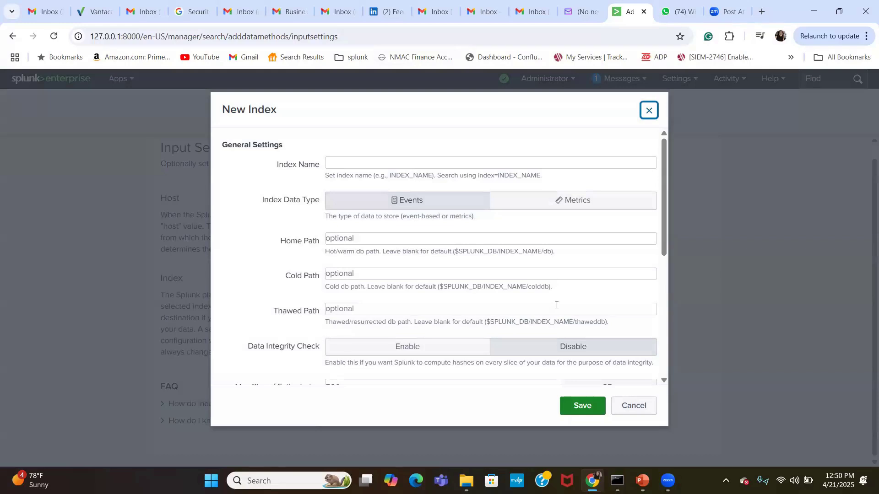
{"action": "left_click", "coordinate": [451, 147]}
{"action": "type", "text": "local"}
{"action": "left_click", "coordinate": [591, 409]}
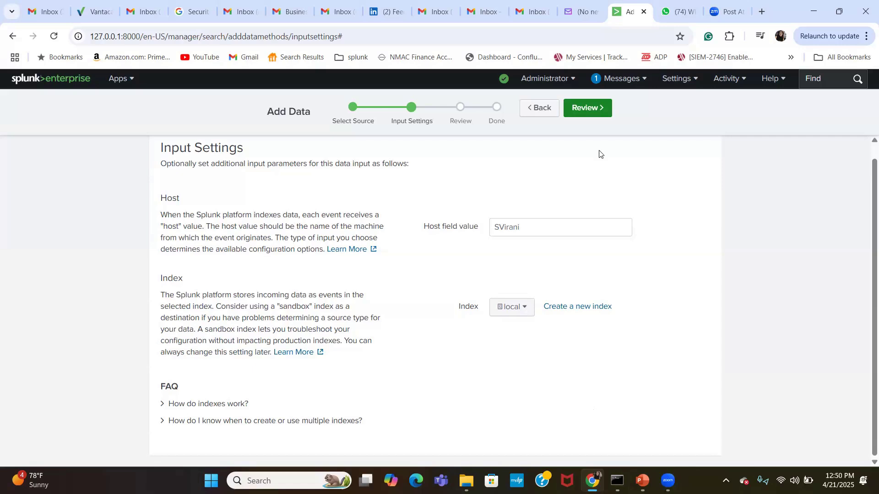
Review the event log input's settings, including the full list of chosen logs, and submit it
{"action": "left_click", "coordinate": [599, 112]}
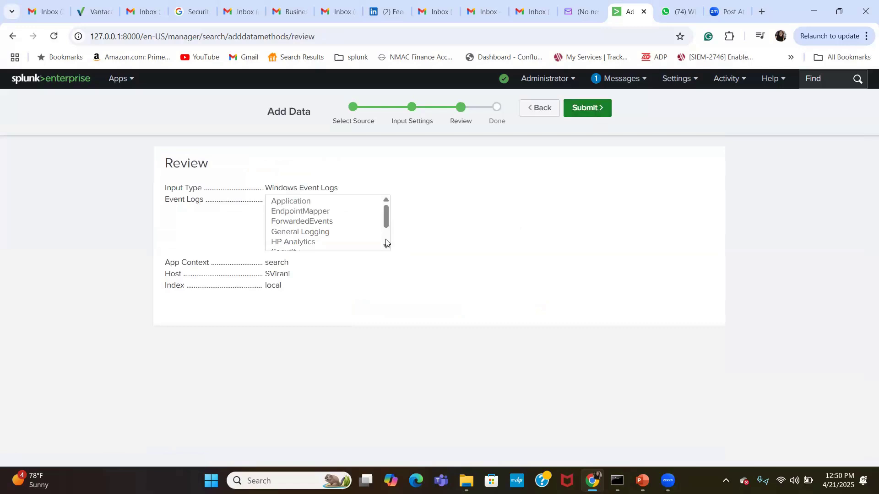
{"action": "scroll", "coordinate": [386, 242], "scroll_direction": "down", "scroll_amount": 2}
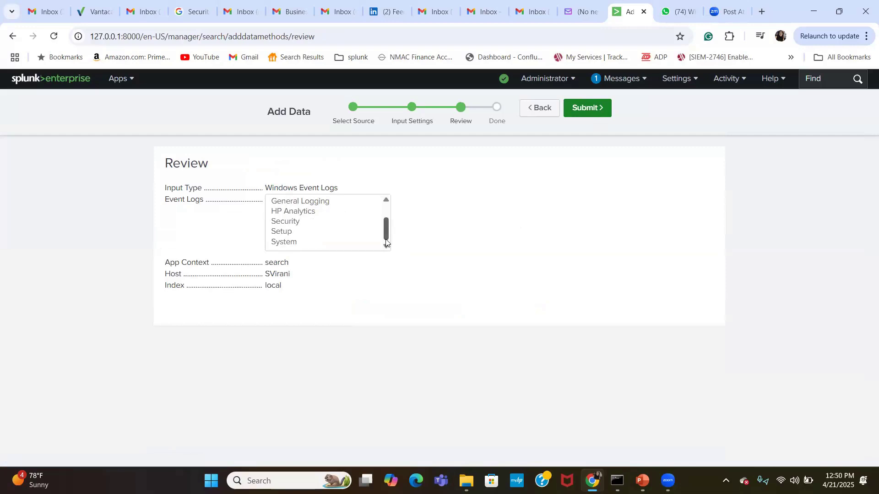
{"action": "left_click", "coordinate": [386, 242]}
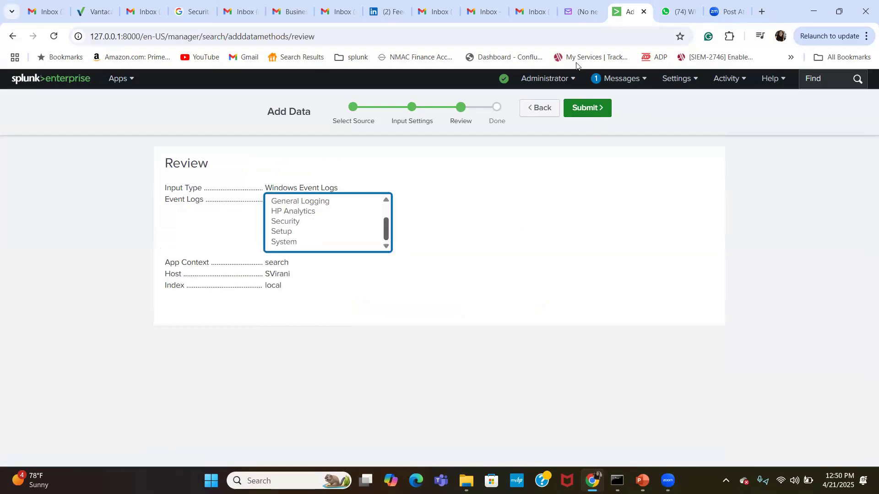
{"action": "left_click", "coordinate": [573, 114]}
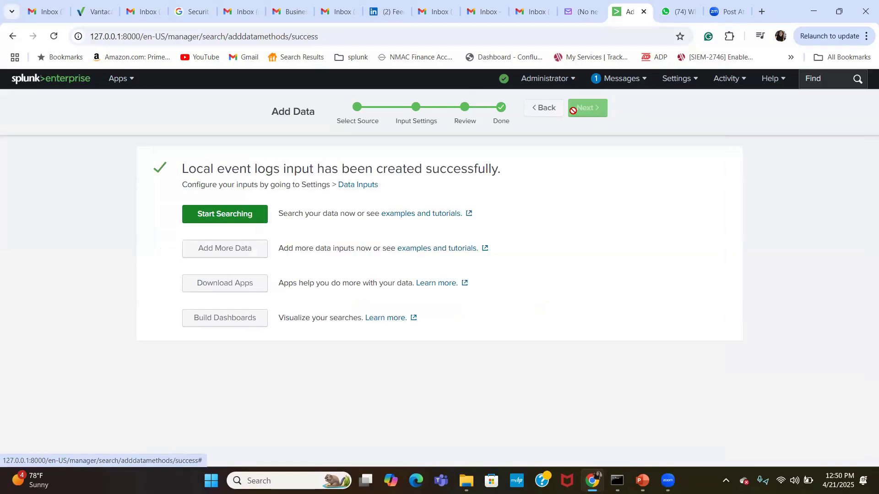
Start searching the new input's data, replace the default query with index=local, and run it twice over all time
{"action": "left_click", "coordinate": [244, 218]}
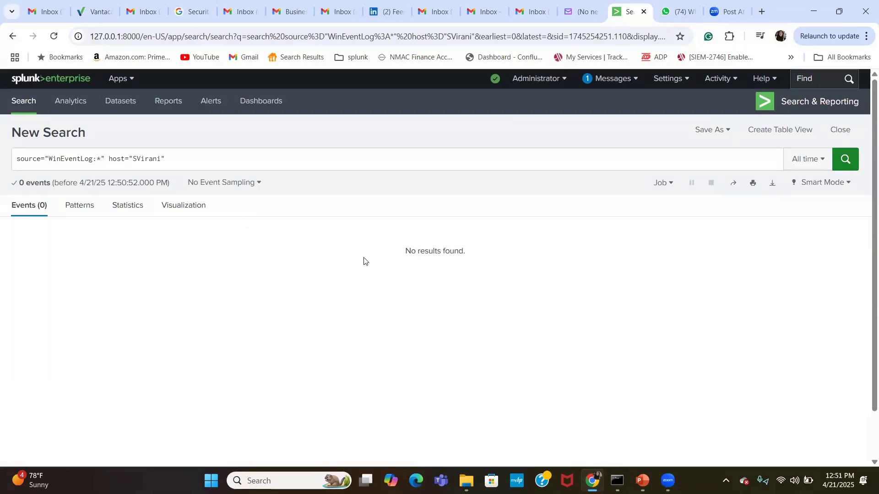
{"action": "left_click", "coordinate": [329, 159]}
{"action": "key", "text": "BackSpace"}
{"action": "key", "text": "BackSpace"}
{"action": "key", "text": "BackSpace"}
{"action": "key", "text": "BackSpace"}
{"action": "key", "text": "BackSpace"}
{"action": "key", "text": "BackSpace"}
{"action": "key", "text": "BackSpace"}
{"action": "key", "text": "BackSpace"}
{"action": "key", "text": "BackSpace"}
{"action": "key", "text": "BackSpace"}
{"action": "key", "text": "BackSpace"}
{"action": "key", "text": "BackSpace"}
{"action": "key", "text": "BackSpace"}
{"action": "key", "text": "BackSpace"}
{"action": "key", "text": "BackSpace"}
{"action": "key", "text": "BackSpace"}
{"action": "key", "text": "BackSpace"}
{"action": "key", "text": "BackSpace"}
{"action": "key", "text": "BackSpace"}
{"action": "key", "text": "BackSpace"}
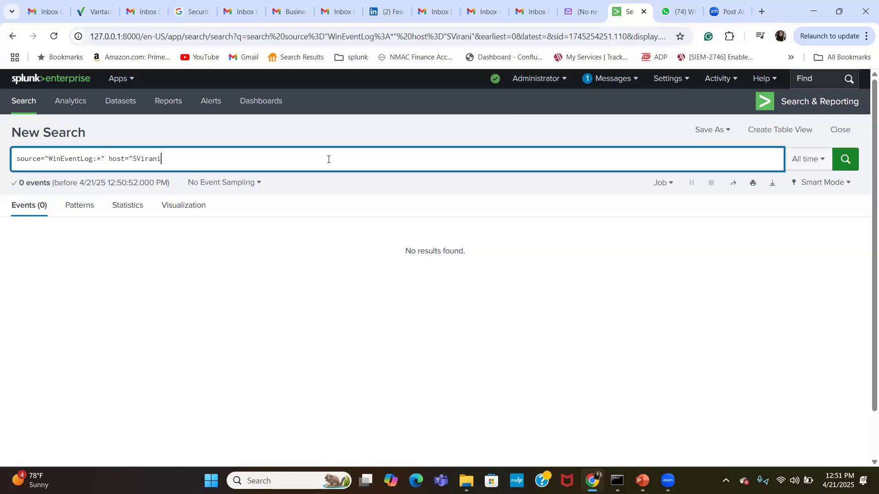
{"action": "type", "text": "index"}
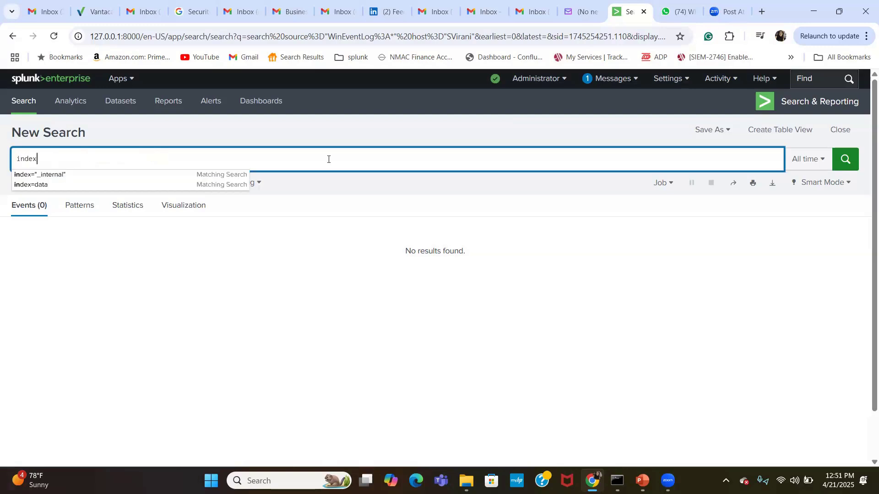
{"action": "type", "text": "="}
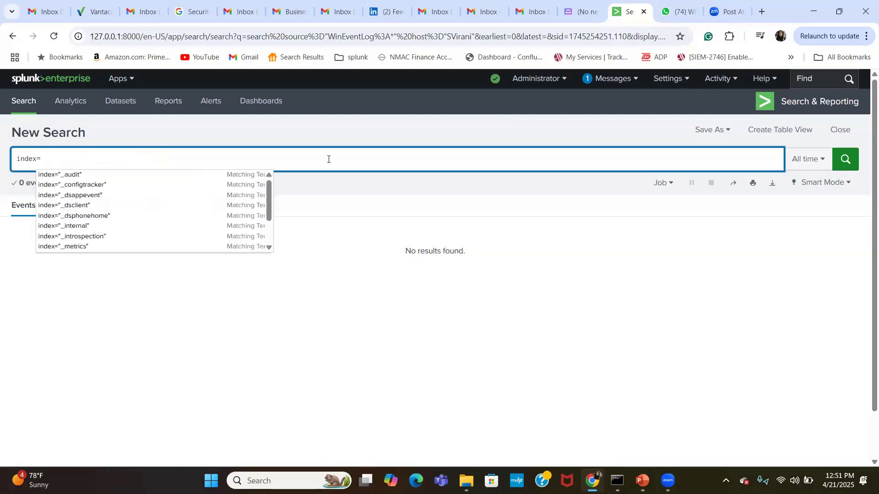
{"action": "type", "text": "local"}
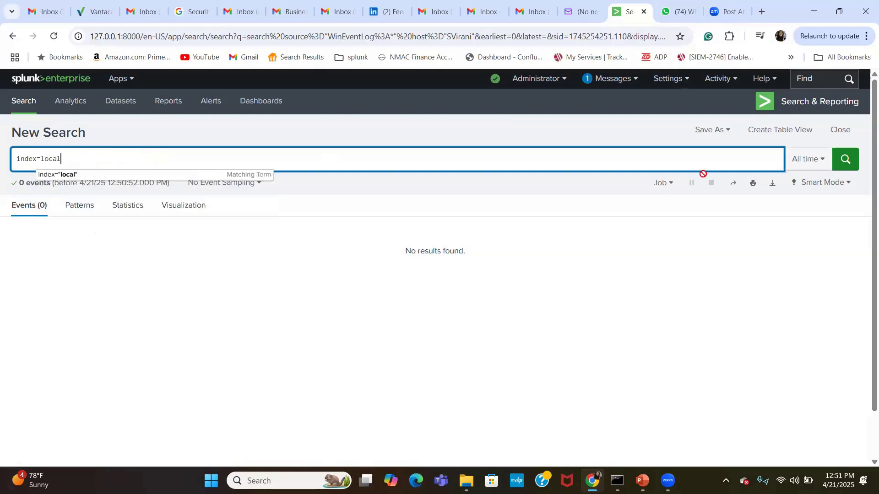
{"action": "left_click", "coordinate": [838, 160]}
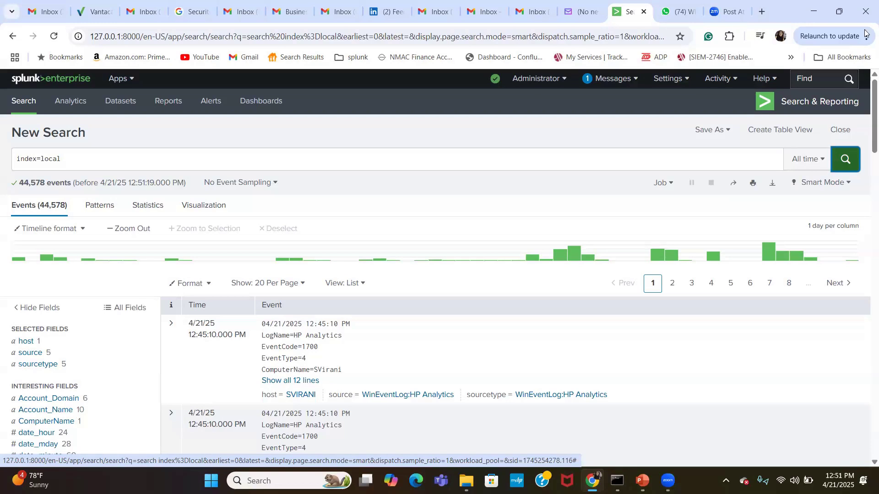
{"action": "left_click", "coordinate": [842, 164]}
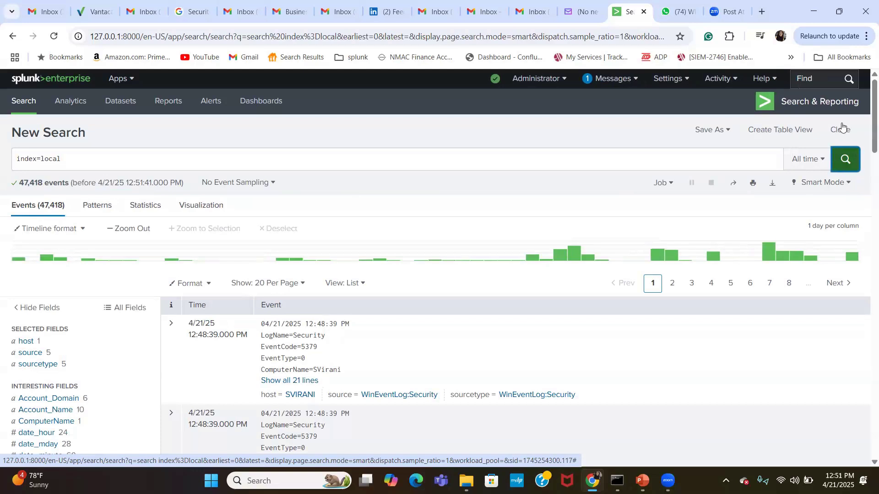
Run the index=local search over the real-time 30 second, 1 minute and 5 minute windows in turn
{"action": "left_click", "coordinate": [809, 164]}
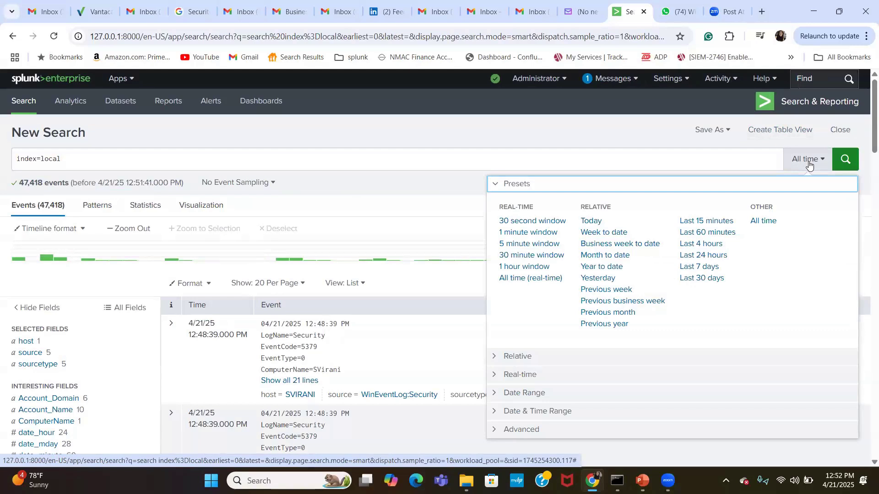
{"action": "left_click", "coordinate": [544, 222]}
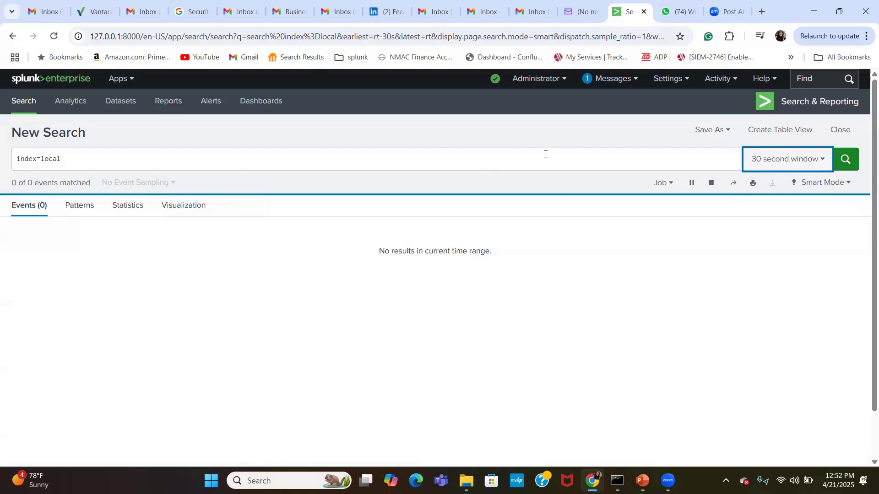
{"action": "left_click", "coordinate": [776, 164]}
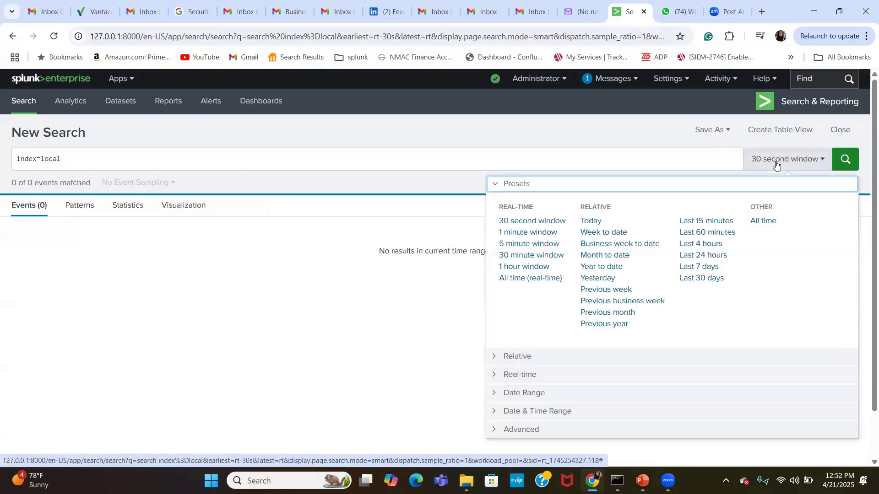
{"action": "left_click", "coordinate": [536, 235]}
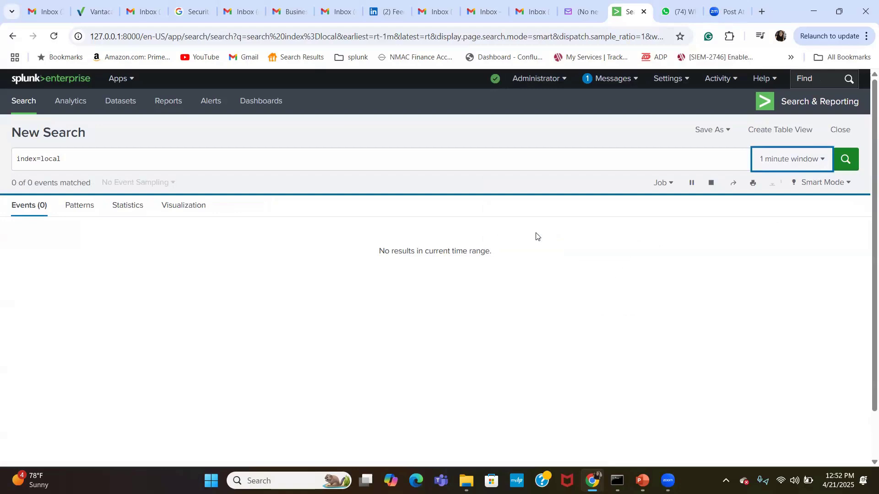
{"action": "left_click", "coordinate": [806, 168]}
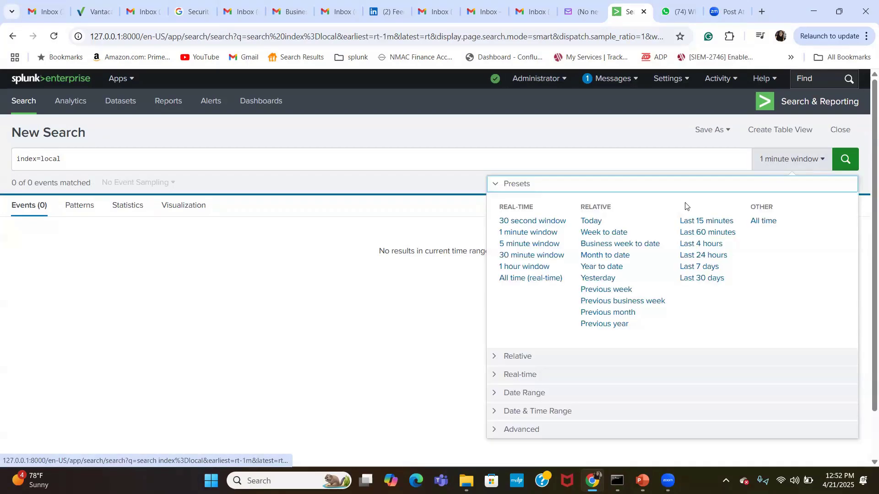
{"action": "left_click", "coordinate": [543, 249]}
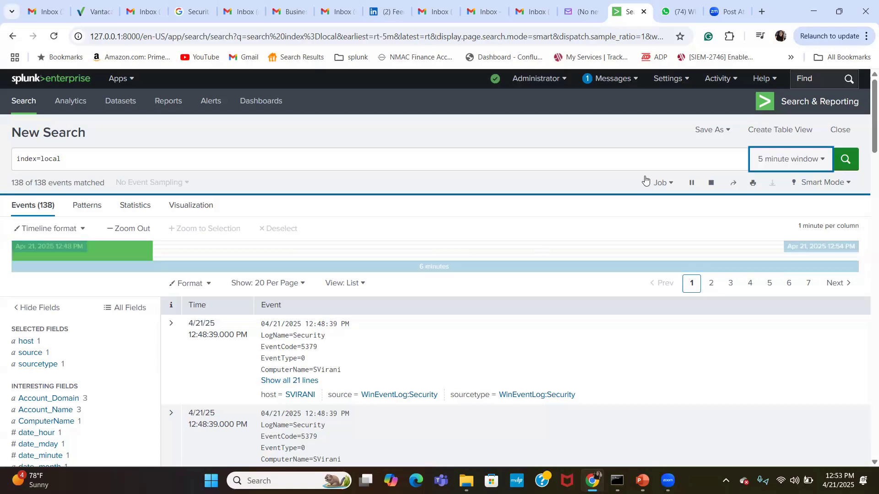
Run the index=local search over the relative ranges Today, Week to date and Business week to date in turn
{"action": "left_click", "coordinate": [783, 164]}
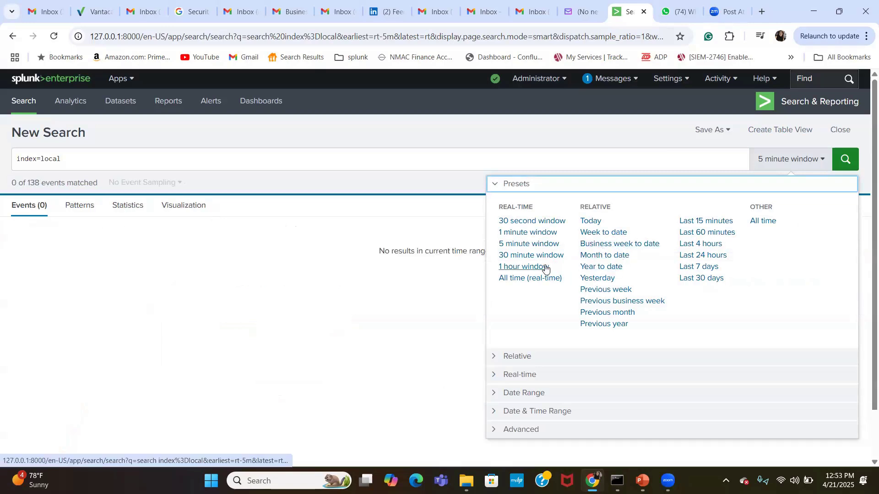
{"action": "left_click", "coordinate": [591, 224]}
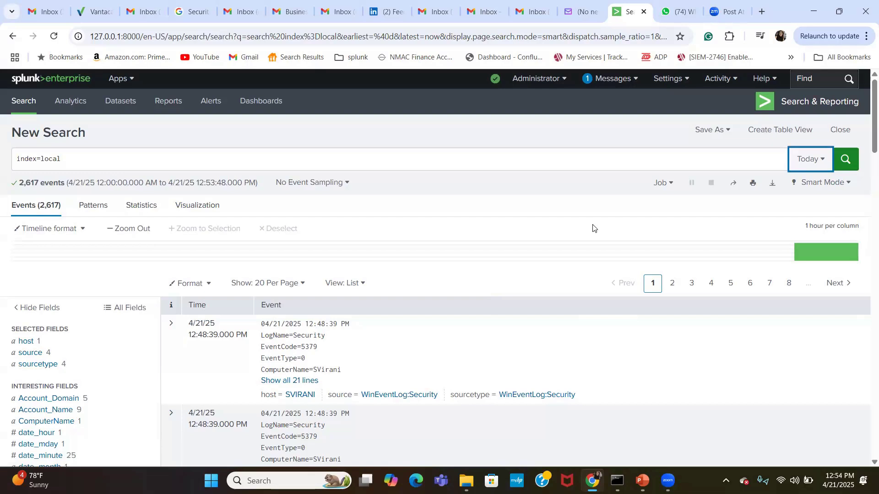
{"action": "left_click", "coordinate": [811, 162]}
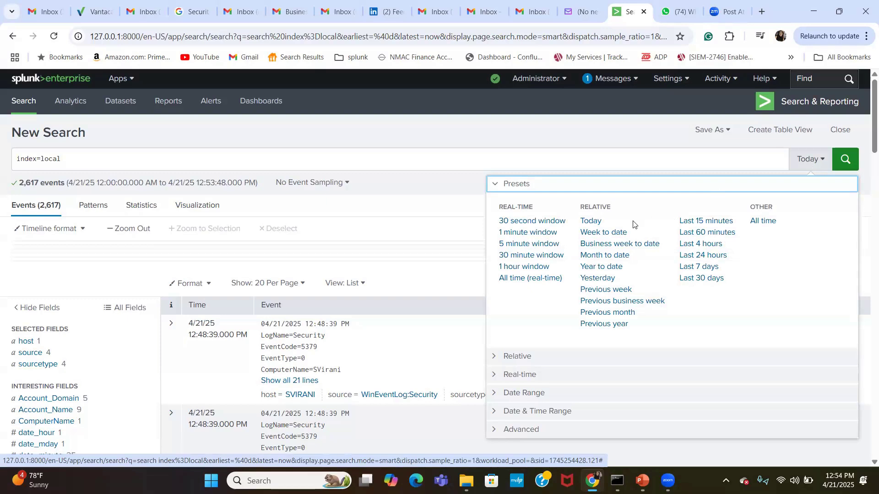
{"action": "left_click", "coordinate": [617, 234]}
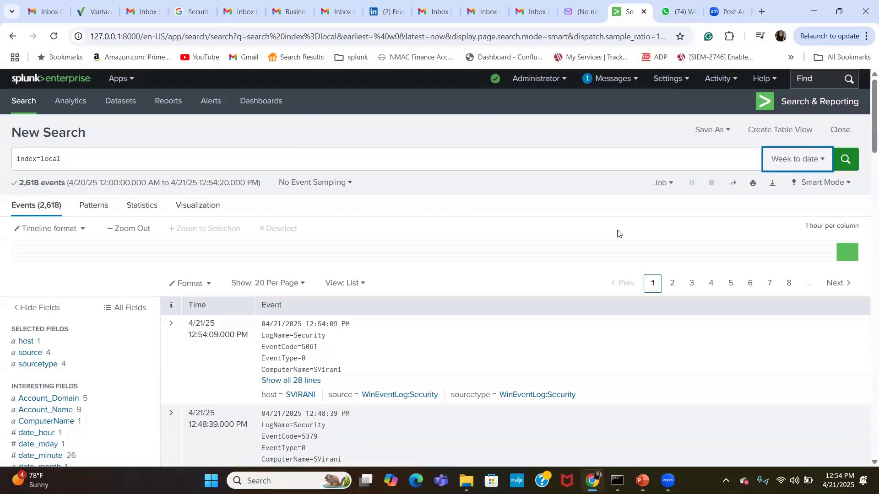
{"action": "left_click", "coordinate": [794, 159]}
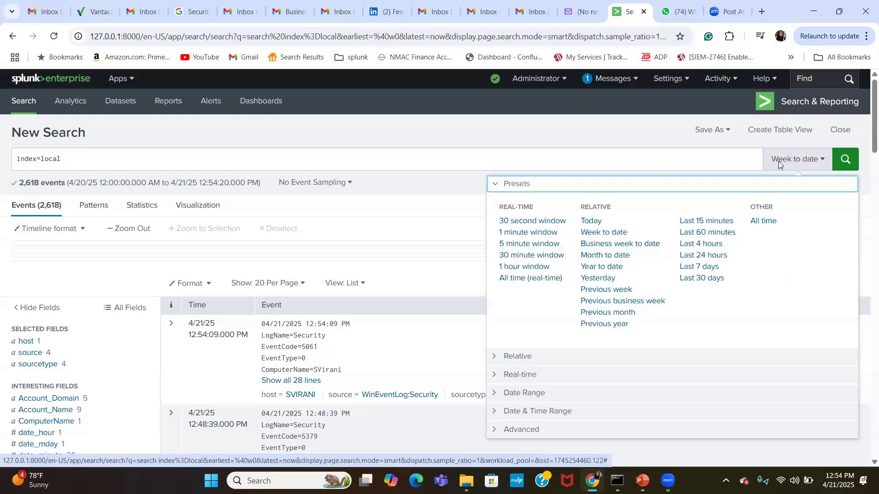
{"action": "left_click", "coordinate": [650, 244]}
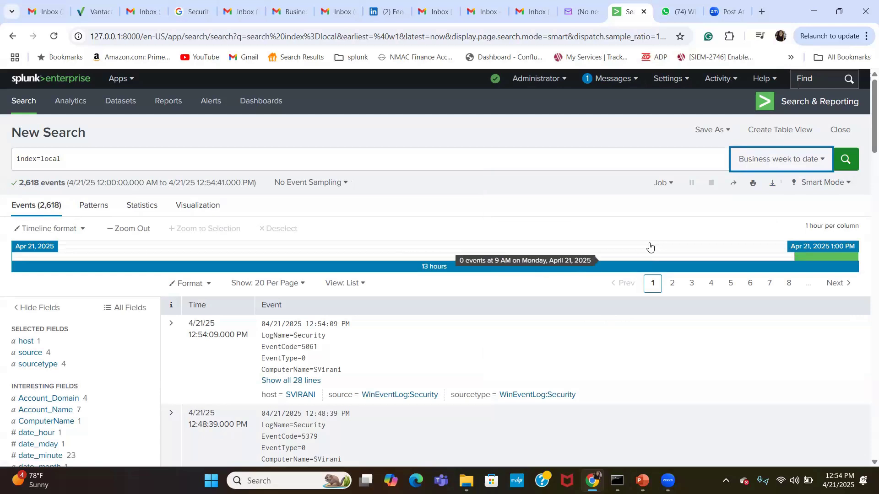
Run the index=local search over the relative ranges Month to date and Year to date in turn
{"action": "left_click", "coordinate": [798, 160]}
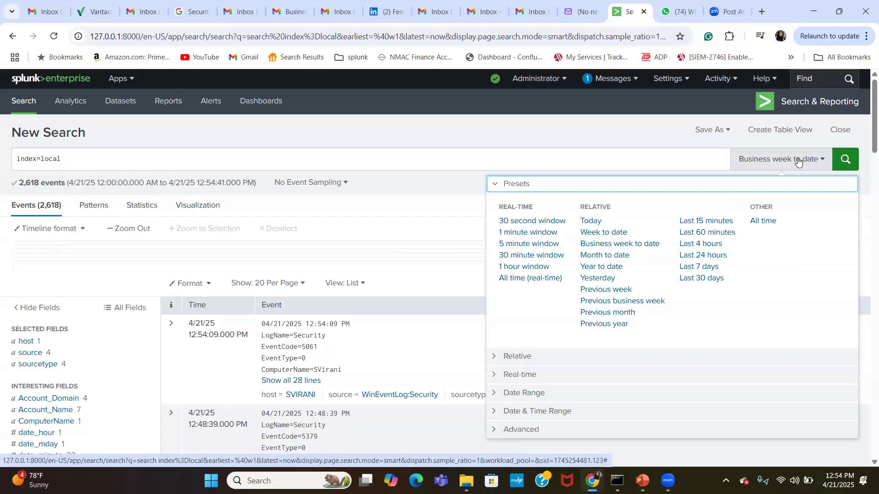
{"action": "left_click", "coordinate": [623, 255]}
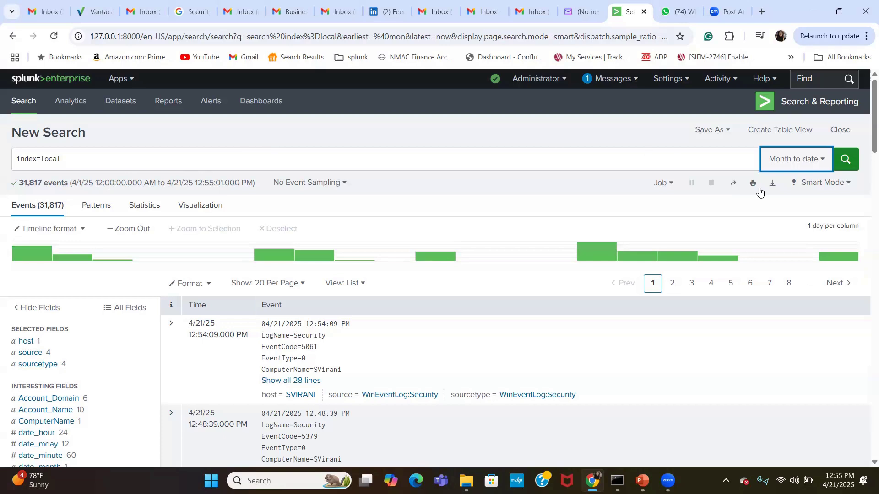
{"action": "left_click", "coordinate": [798, 168]}
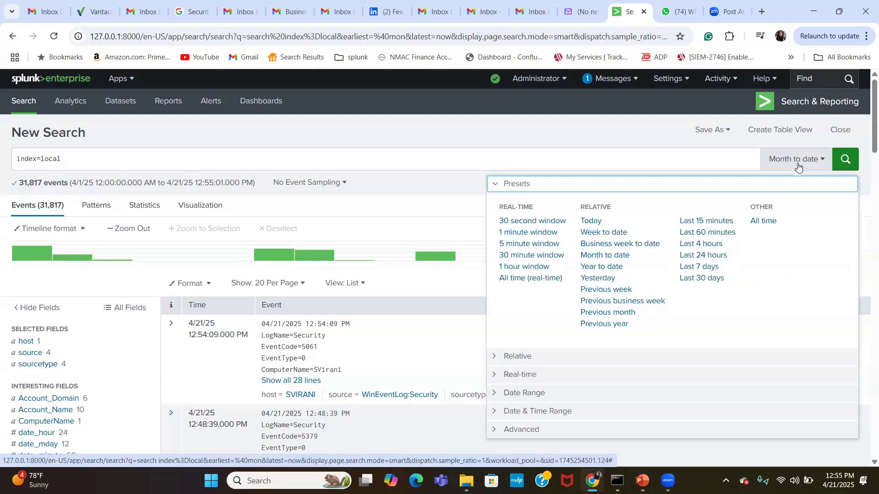
{"action": "left_click", "coordinate": [600, 266]}
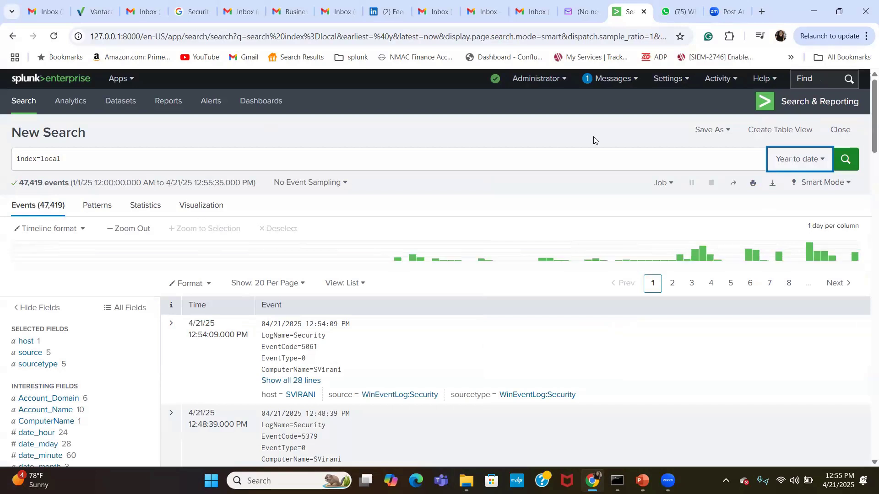
Run the index=local search over the relative ranges Yesterday, Previous week and Previous business week in turn
{"action": "left_click", "coordinate": [792, 159]}
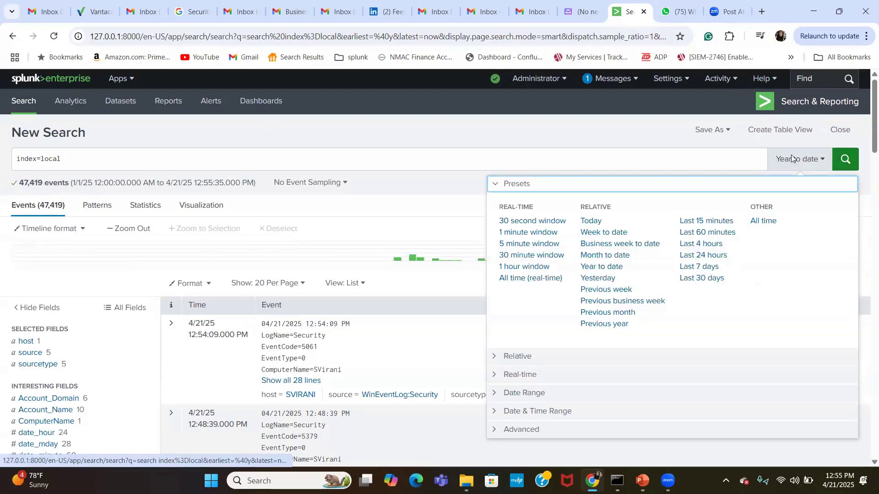
{"action": "left_click", "coordinate": [607, 279]}
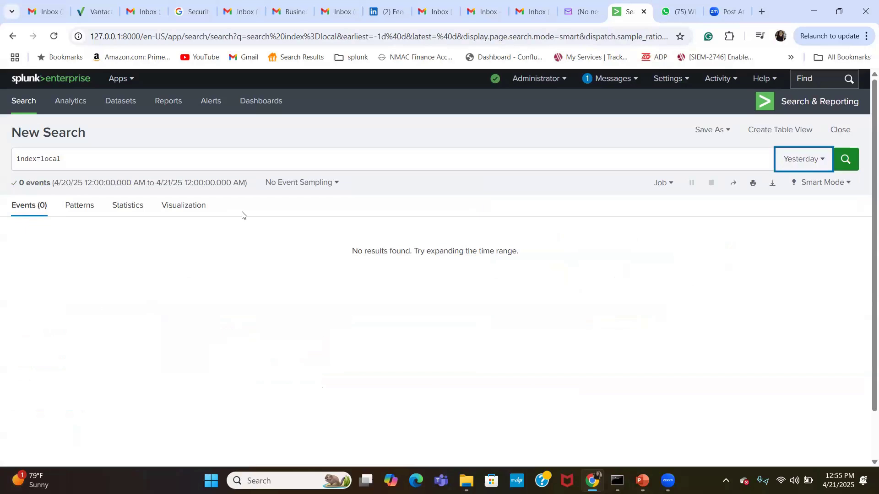
{"action": "left_click", "coordinate": [802, 168]}
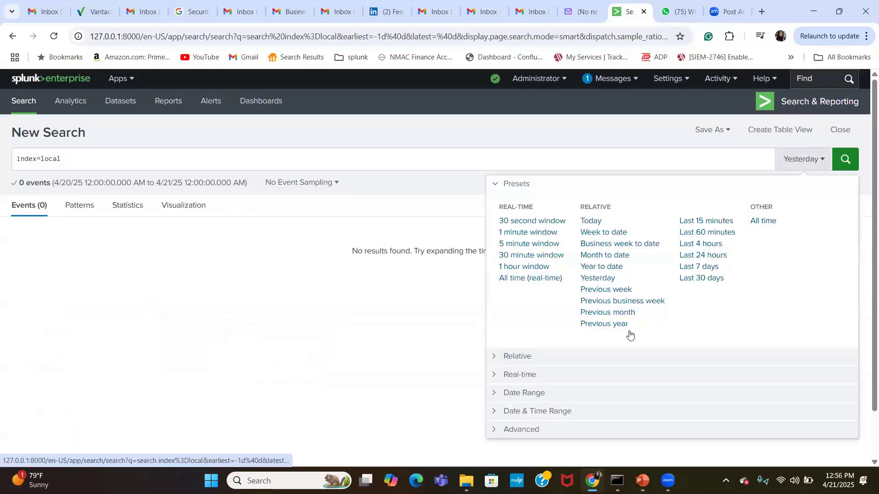
{"action": "left_click", "coordinate": [607, 293]}
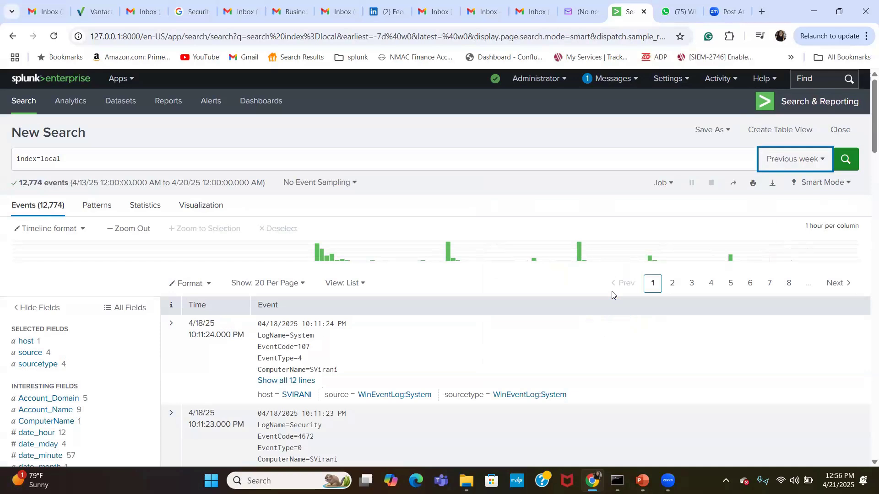
{"action": "left_click", "coordinate": [801, 168]}
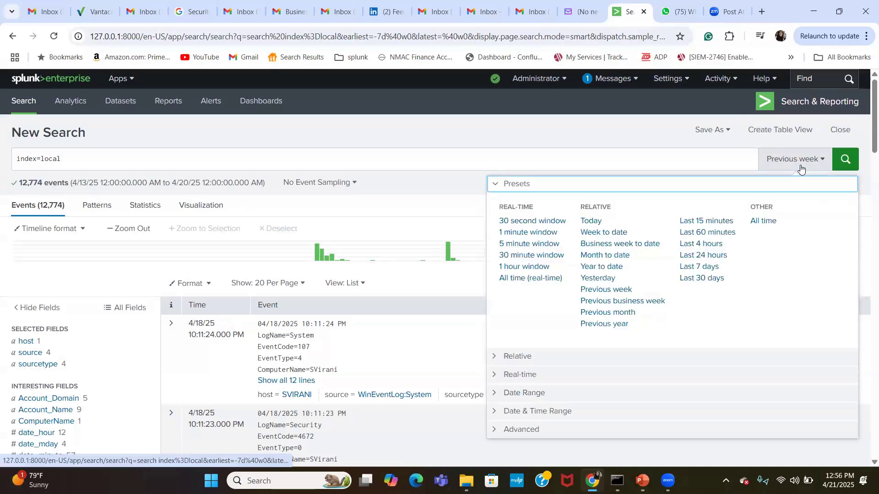
{"action": "left_click", "coordinate": [609, 301]}
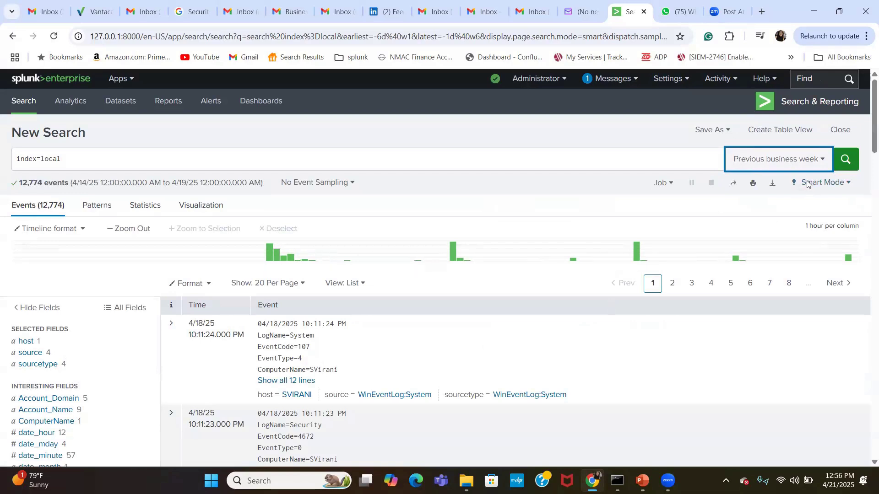
Run the index=local search over the last 15 minutes and the last 60 minutes in turn
{"action": "left_click", "coordinate": [802, 166]}
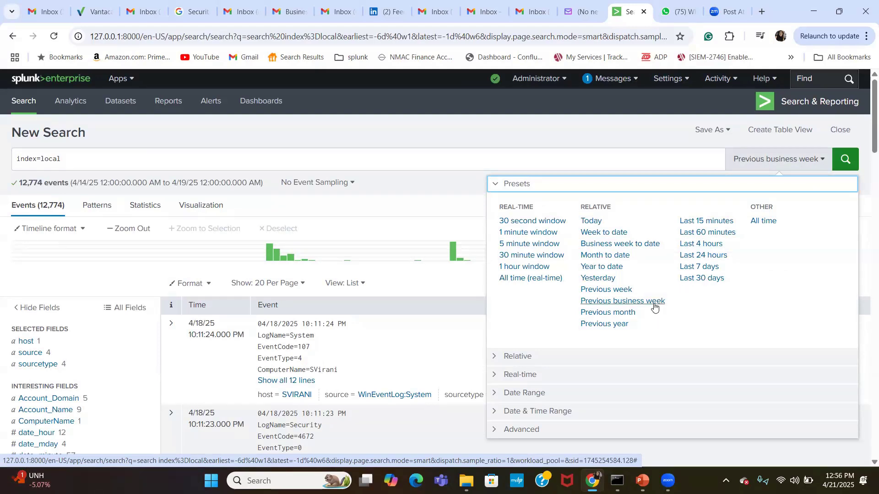
{"action": "left_click", "coordinate": [707, 221]}
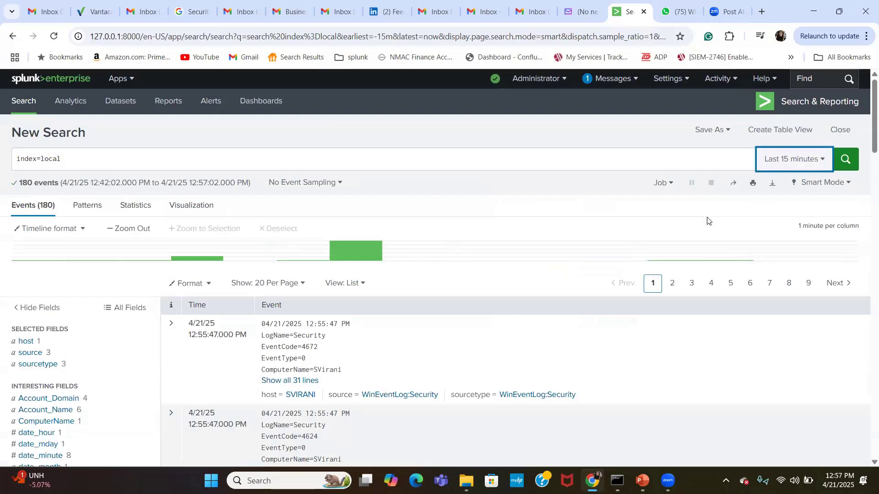
{"action": "left_click", "coordinate": [798, 165]}
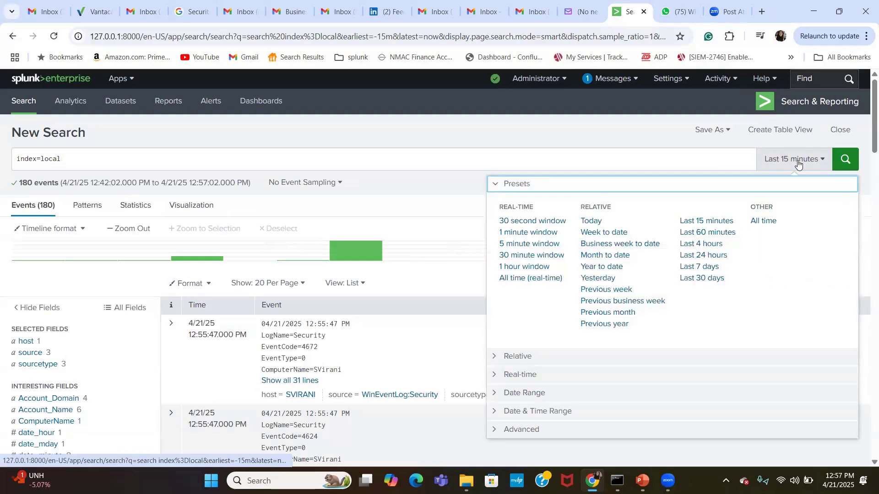
{"action": "left_click", "coordinate": [707, 233]}
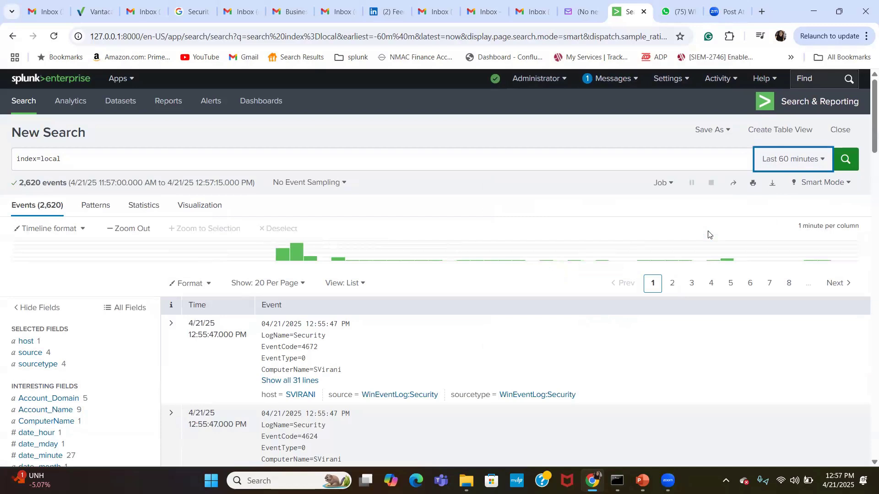
Set the search's custom relative time range to start 43 minutes ago
{"action": "left_click", "coordinate": [790, 170]}
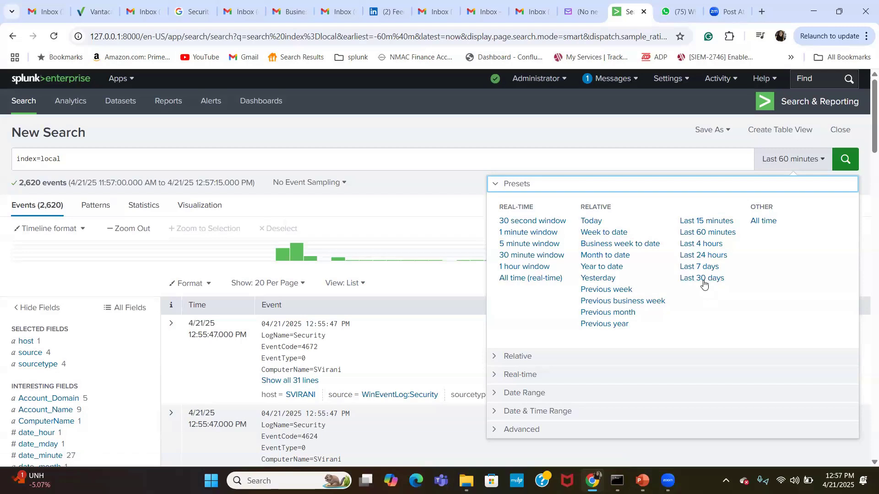
{"action": "left_click", "coordinate": [620, 360]}
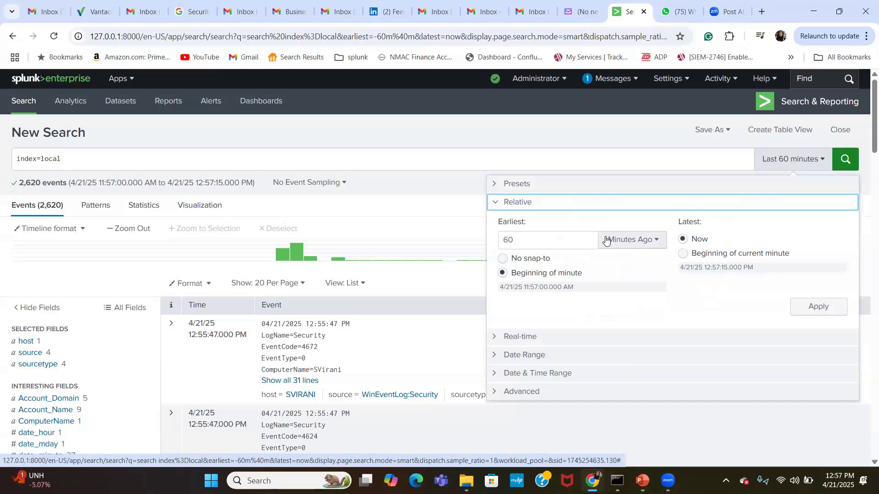
{"action": "left_click", "coordinate": [557, 240]}
{"action": "key", "text": "BackSpace"}
{"action": "key", "text": "BackSpace"}
{"action": "type", "text": "43"}
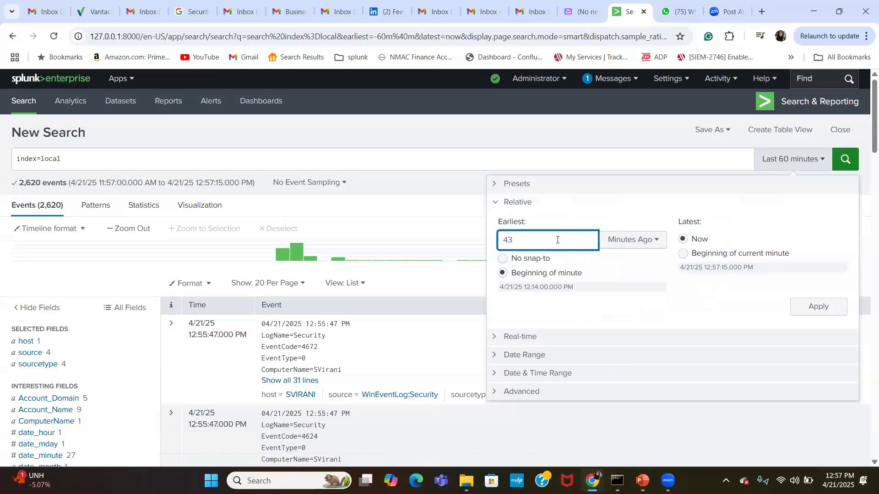